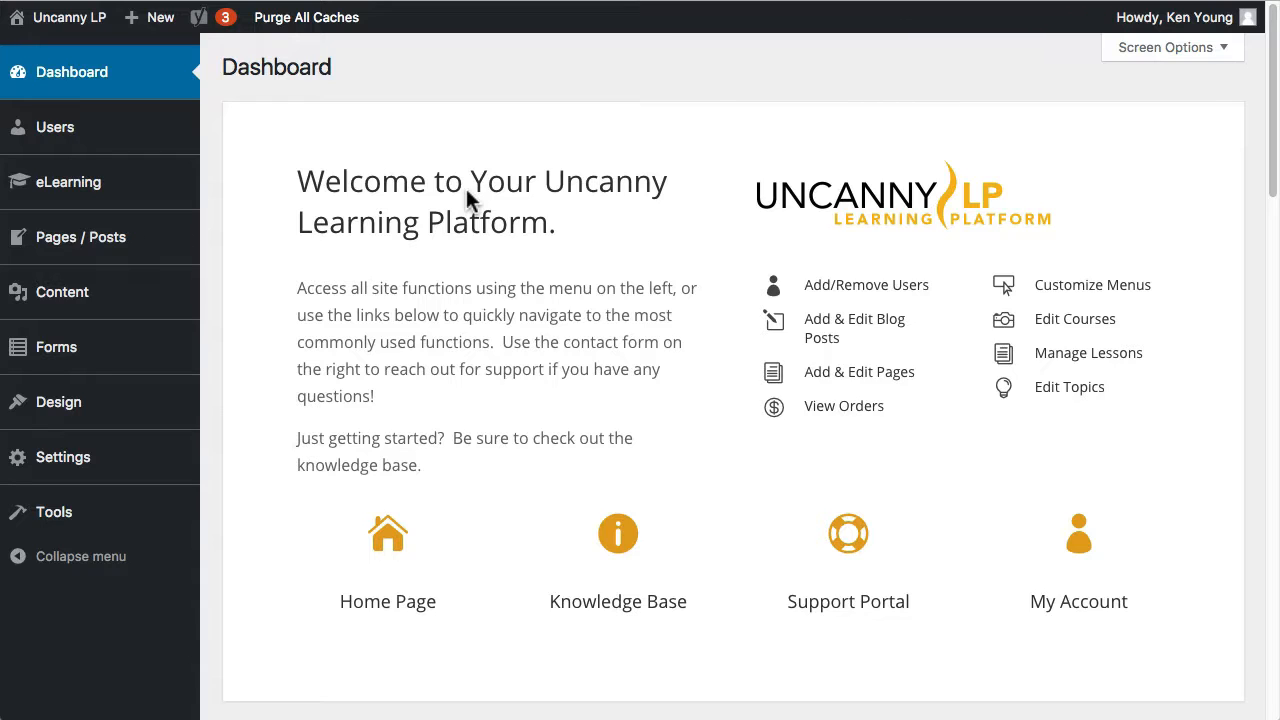
- Create a new eLearning notification titled "Sample Notification"
click(88, 186)
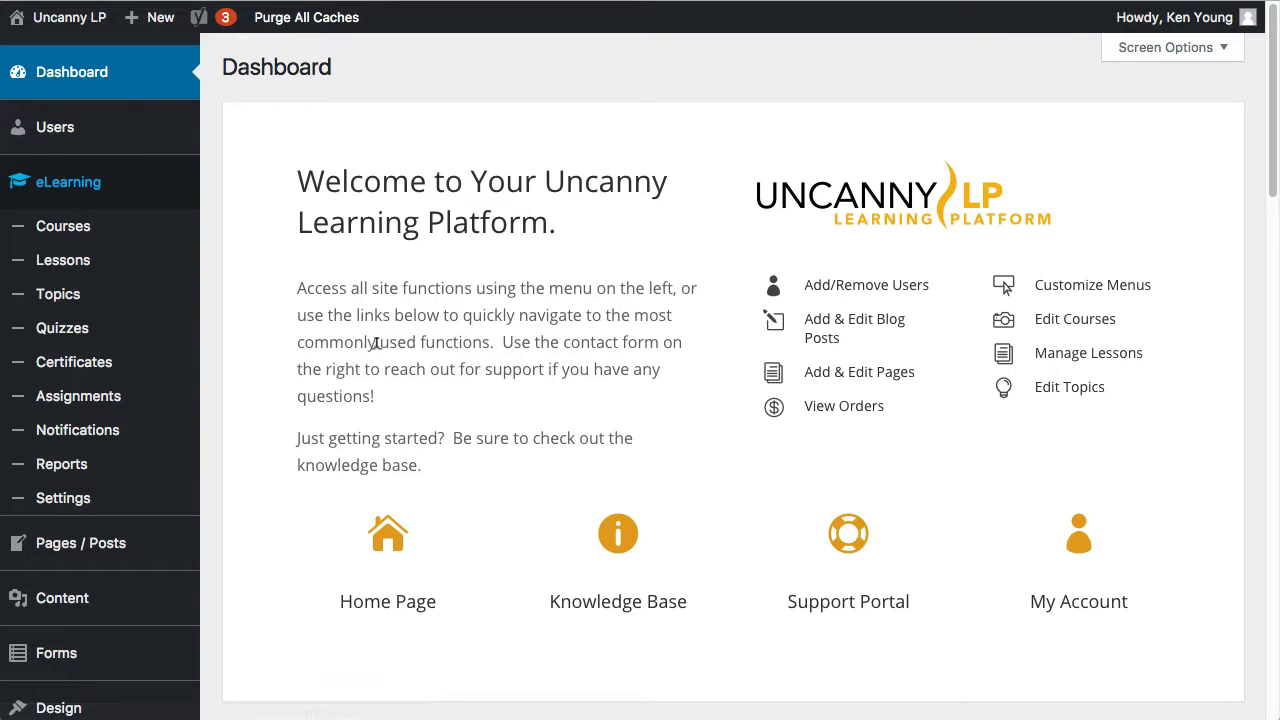
click(80, 432)
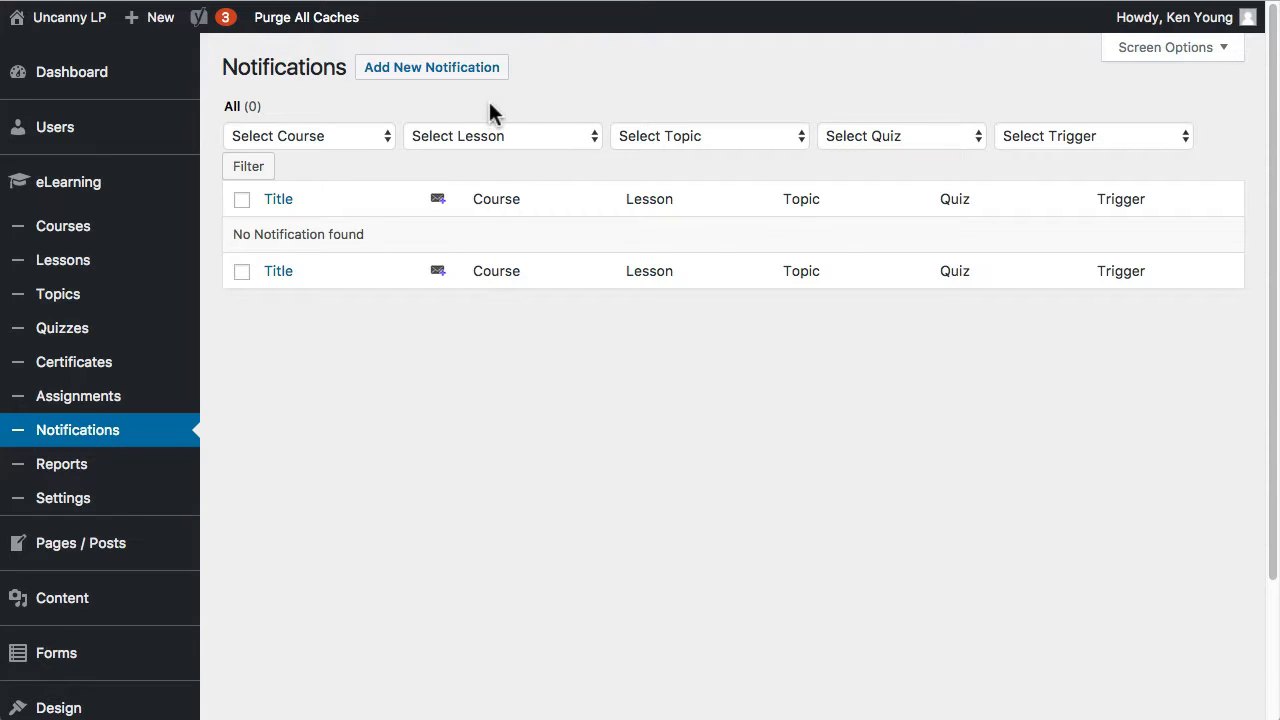
click(447, 73)
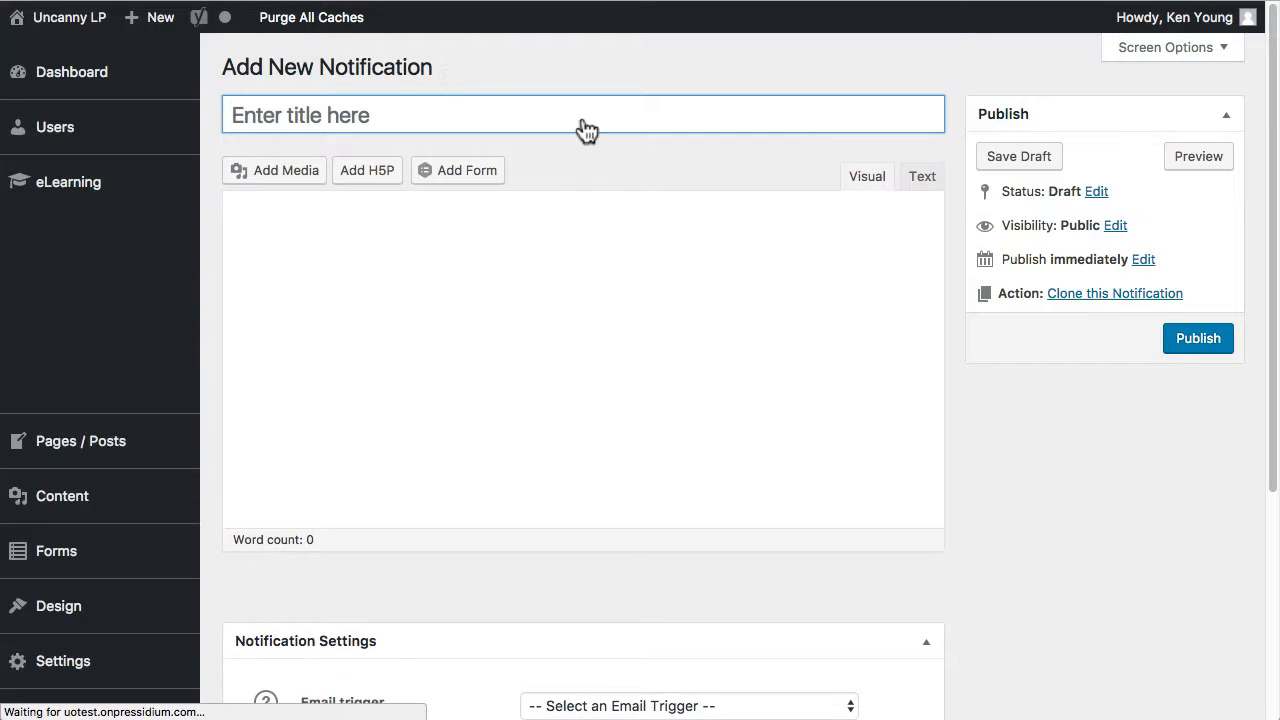
click(427, 112)
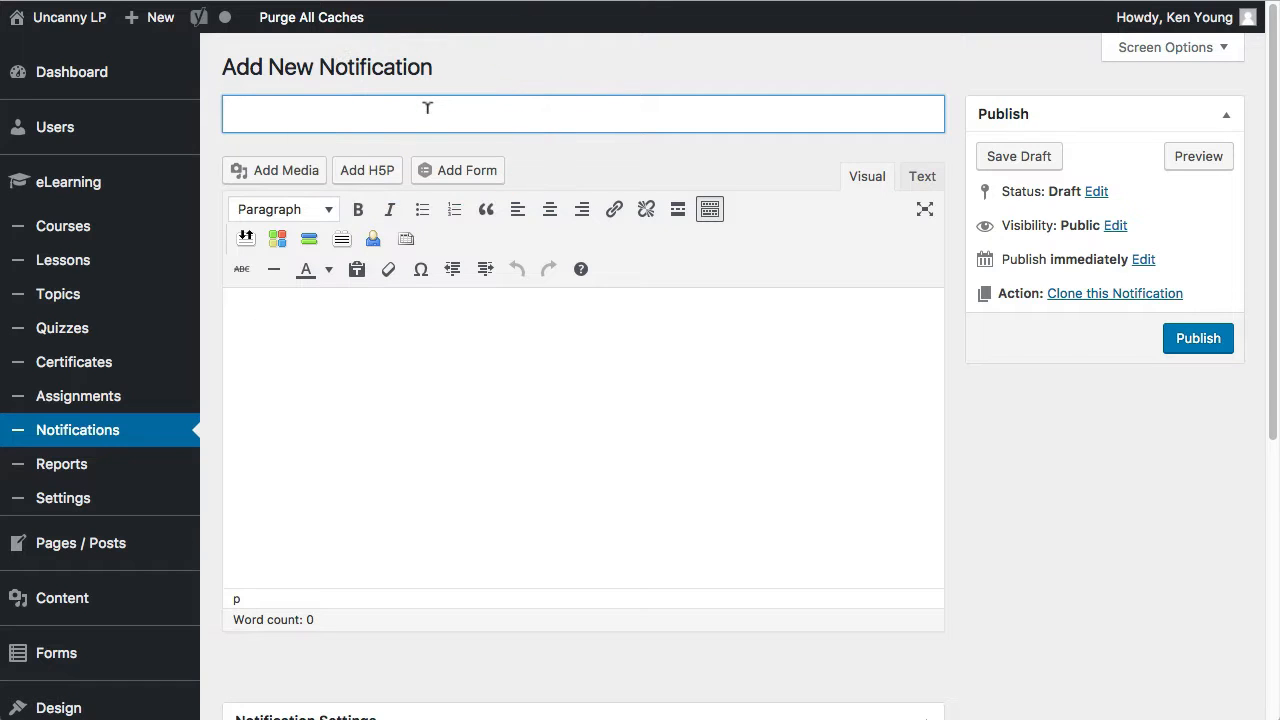
text(Sample Notification)
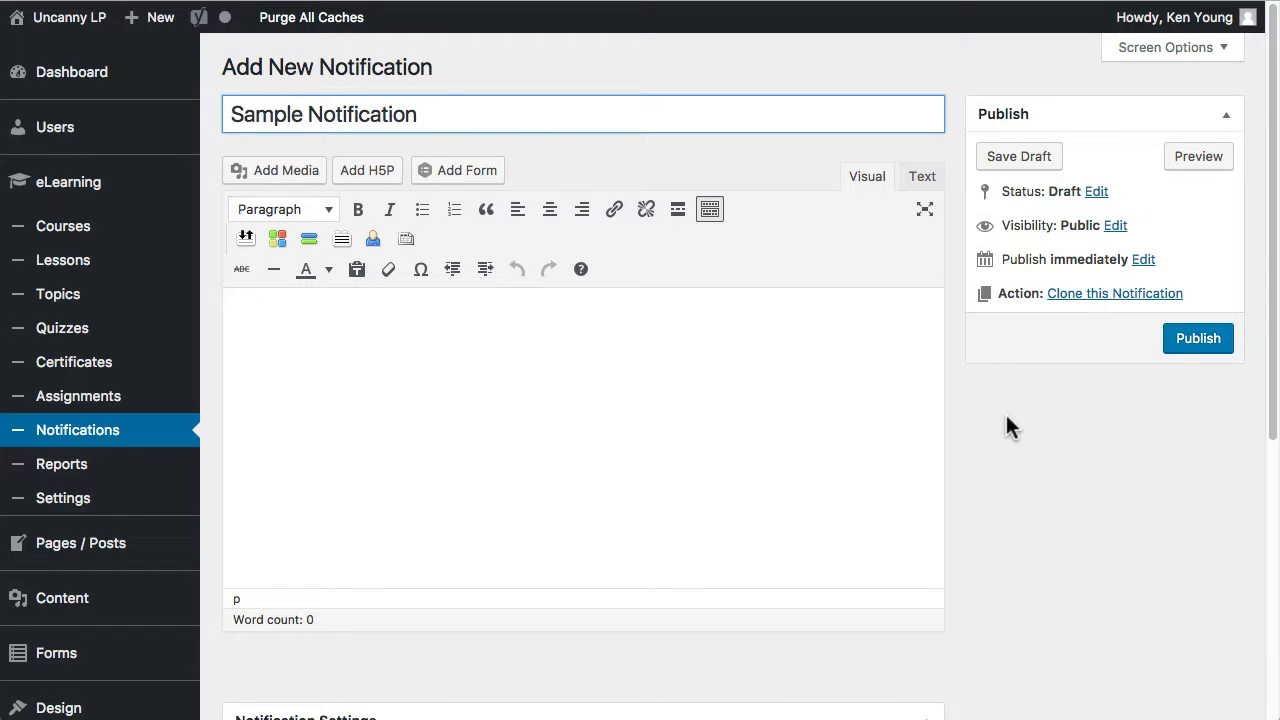
- Set the notification's email trigger to "User enrolls into a course"
scroll(1018, 395, down, 4)
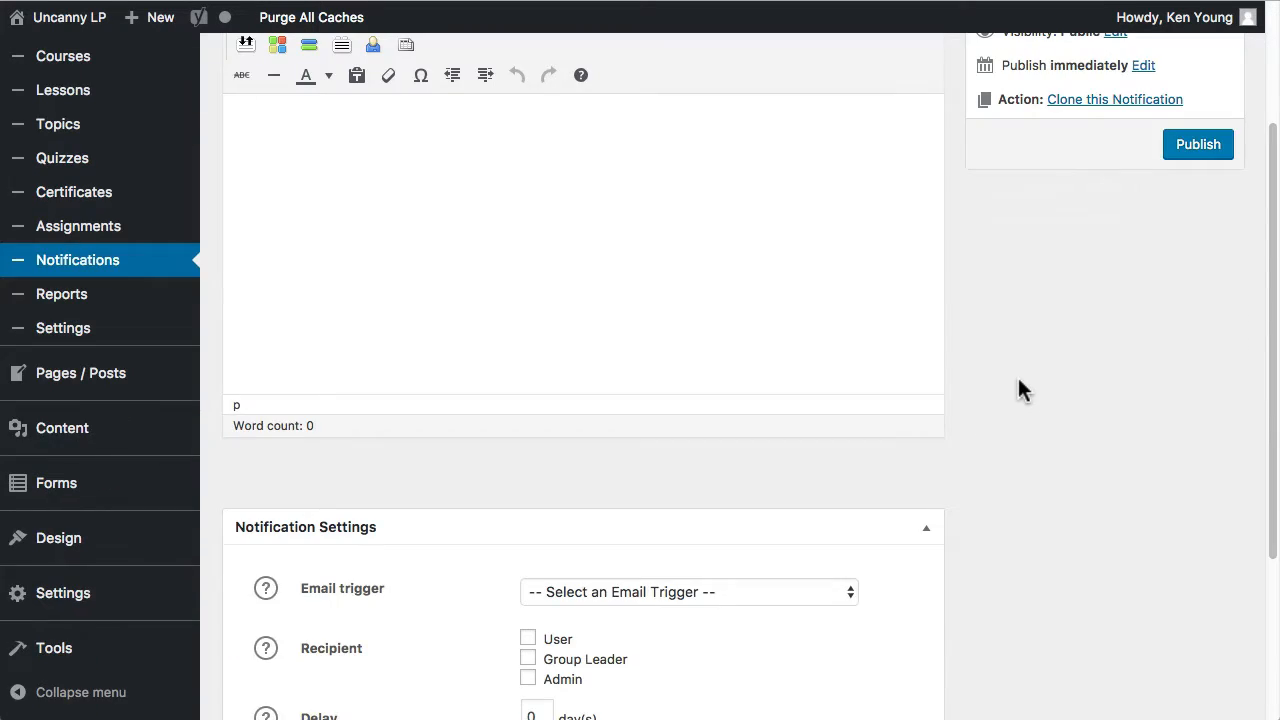
scroll(1036, 431, down, 5)
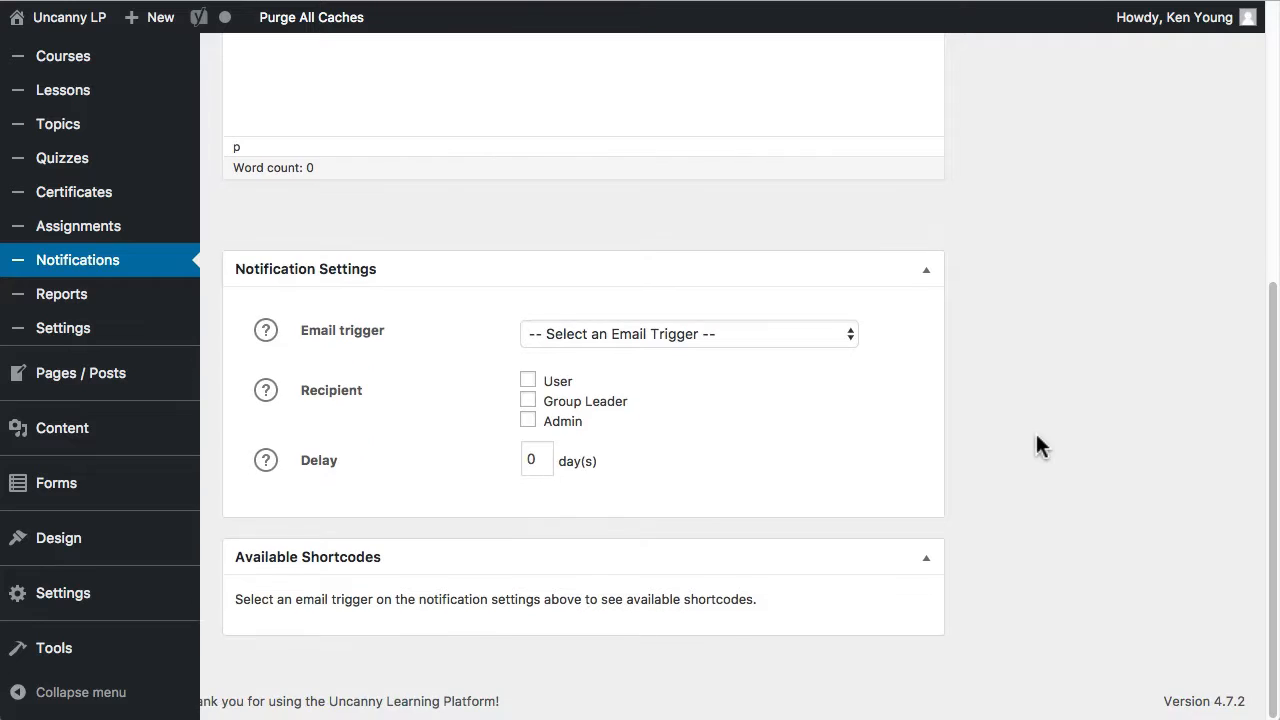
click(723, 335)
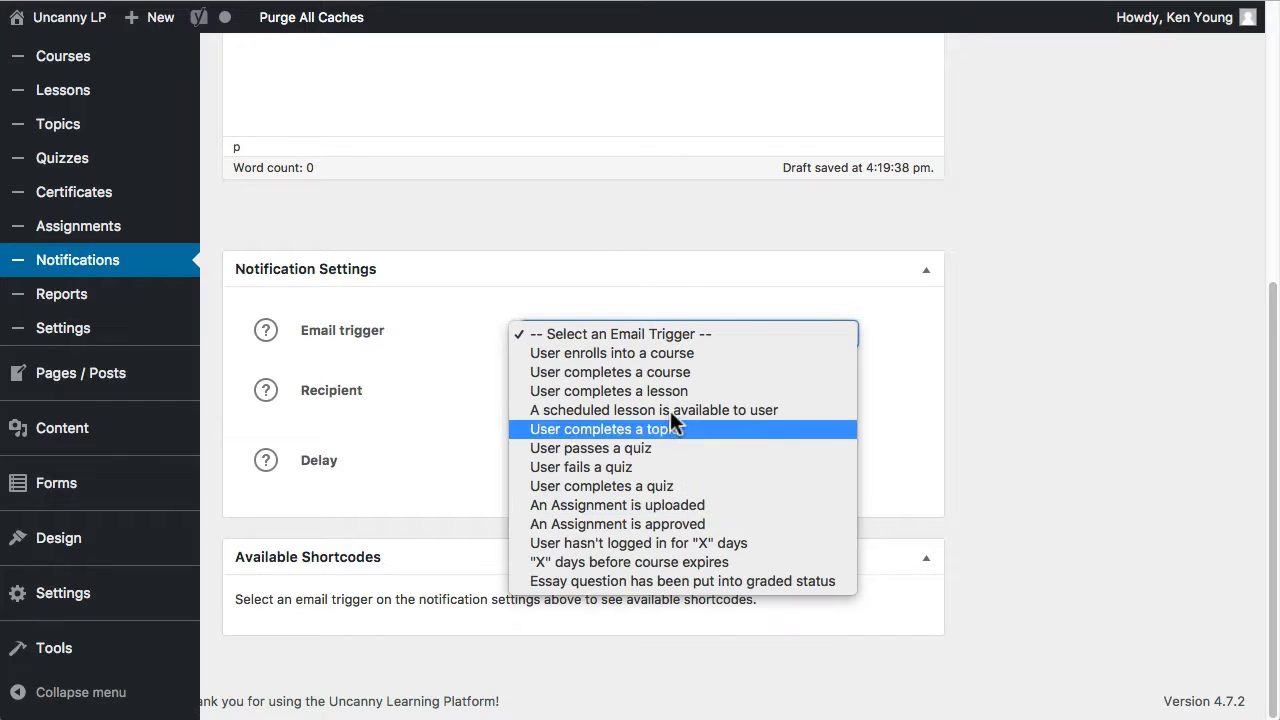
click(624, 354)
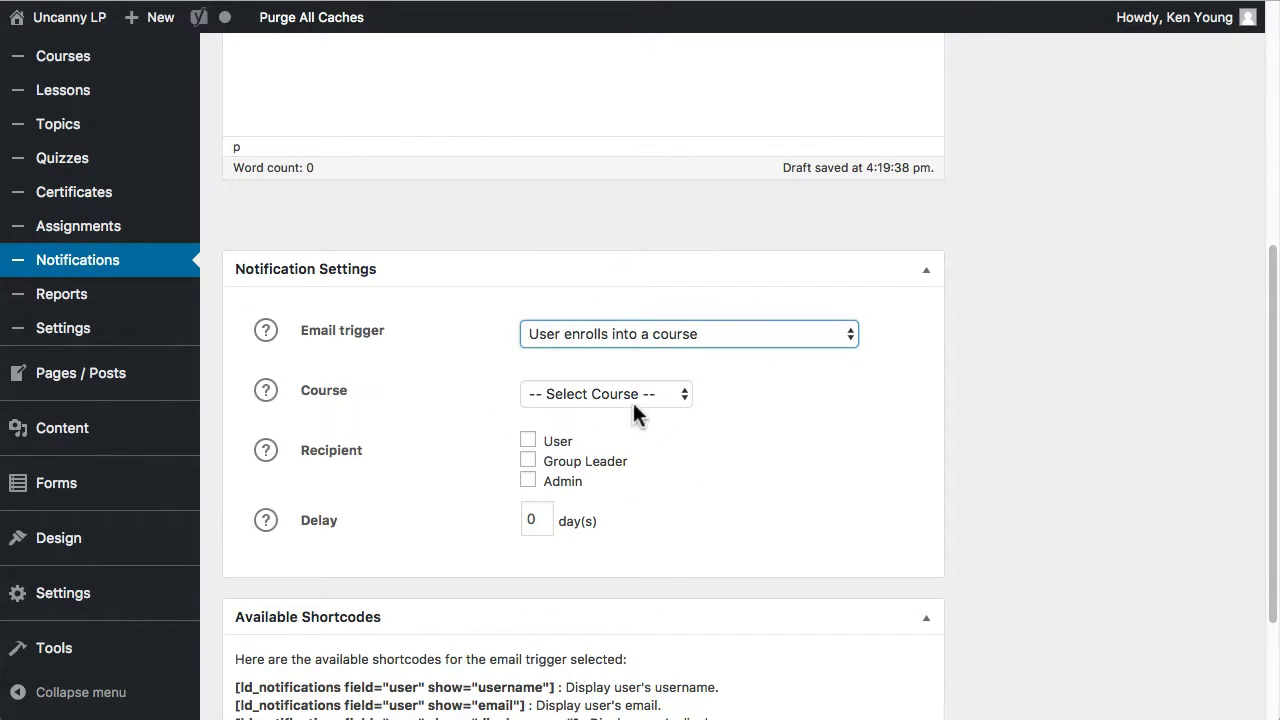
- Apply the notification to Sample Course and choose User and Admin as its recipients
click(638, 396)
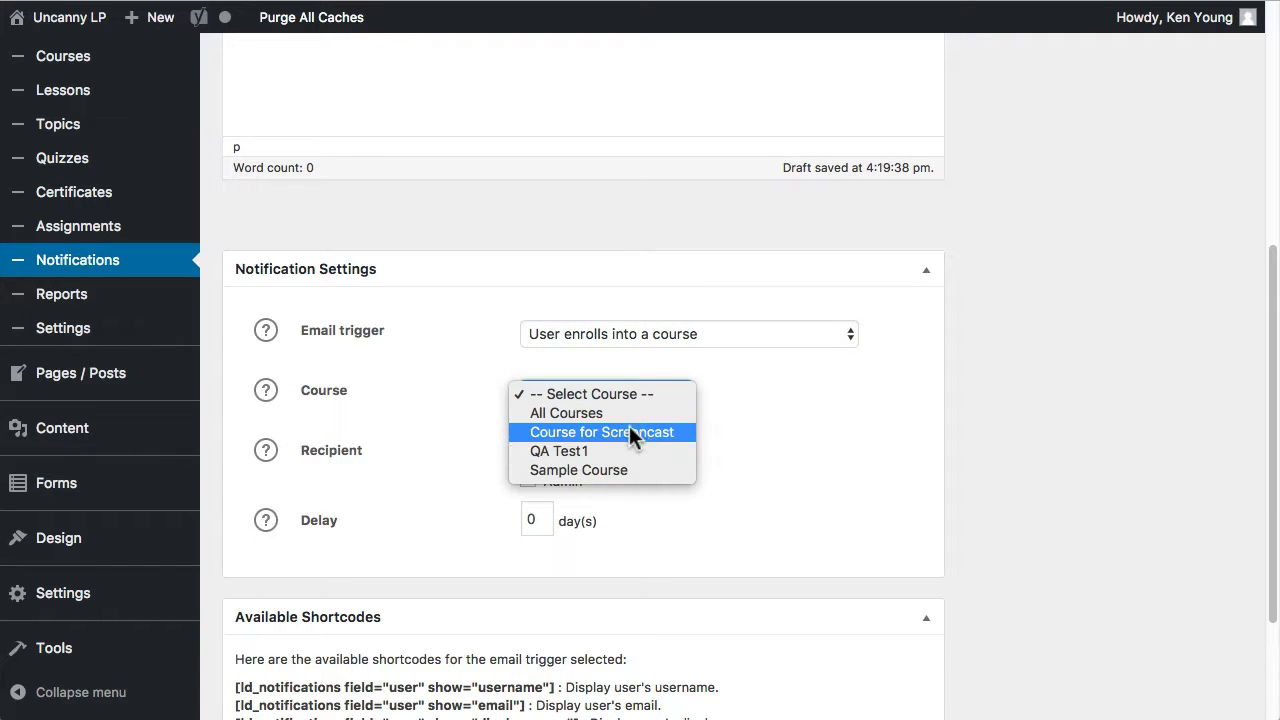
click(585, 470)
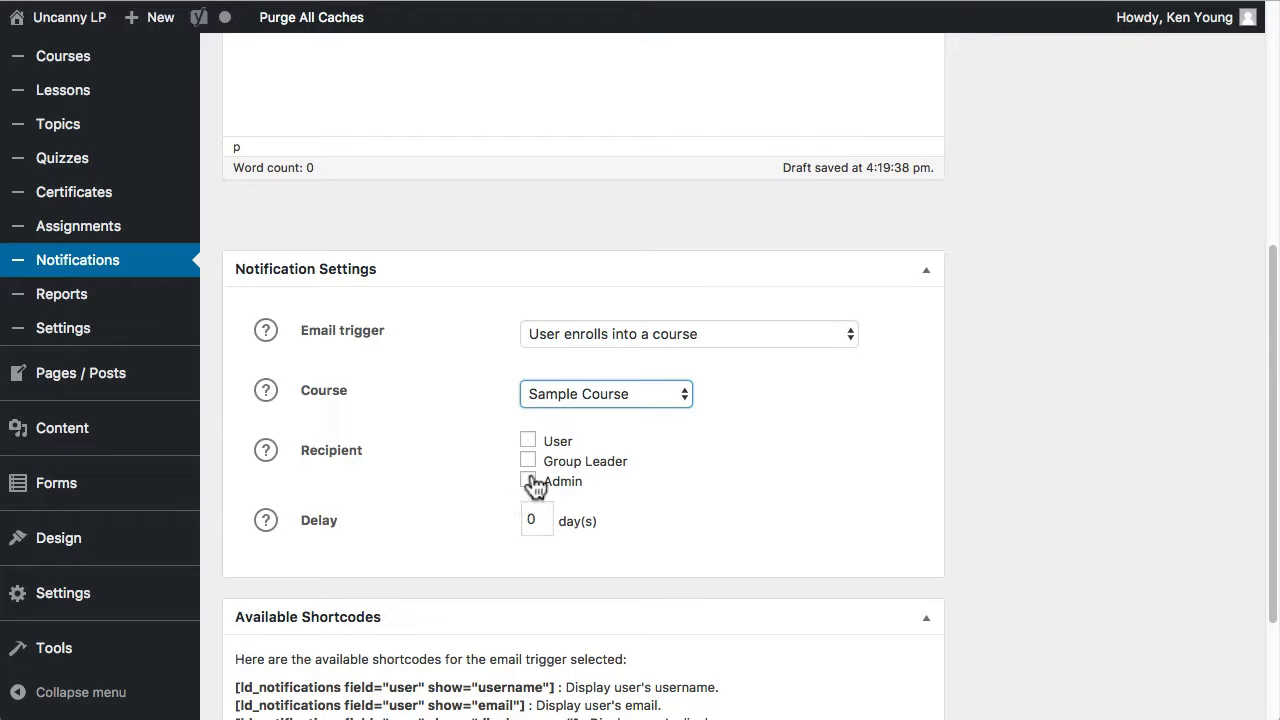
click(527, 480)
click(528, 443)
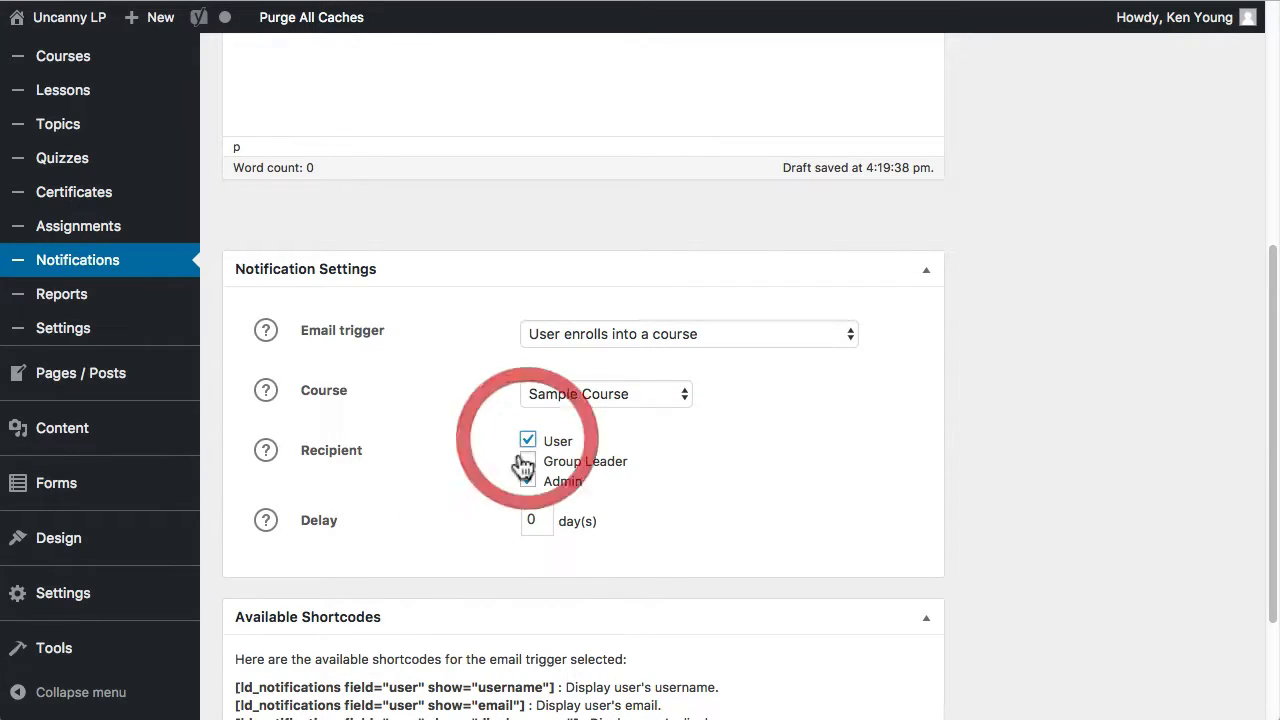
- Review the available shortcodes and start the notification's message body with the greeting "Hi"
scroll(565, 520, down, 1)
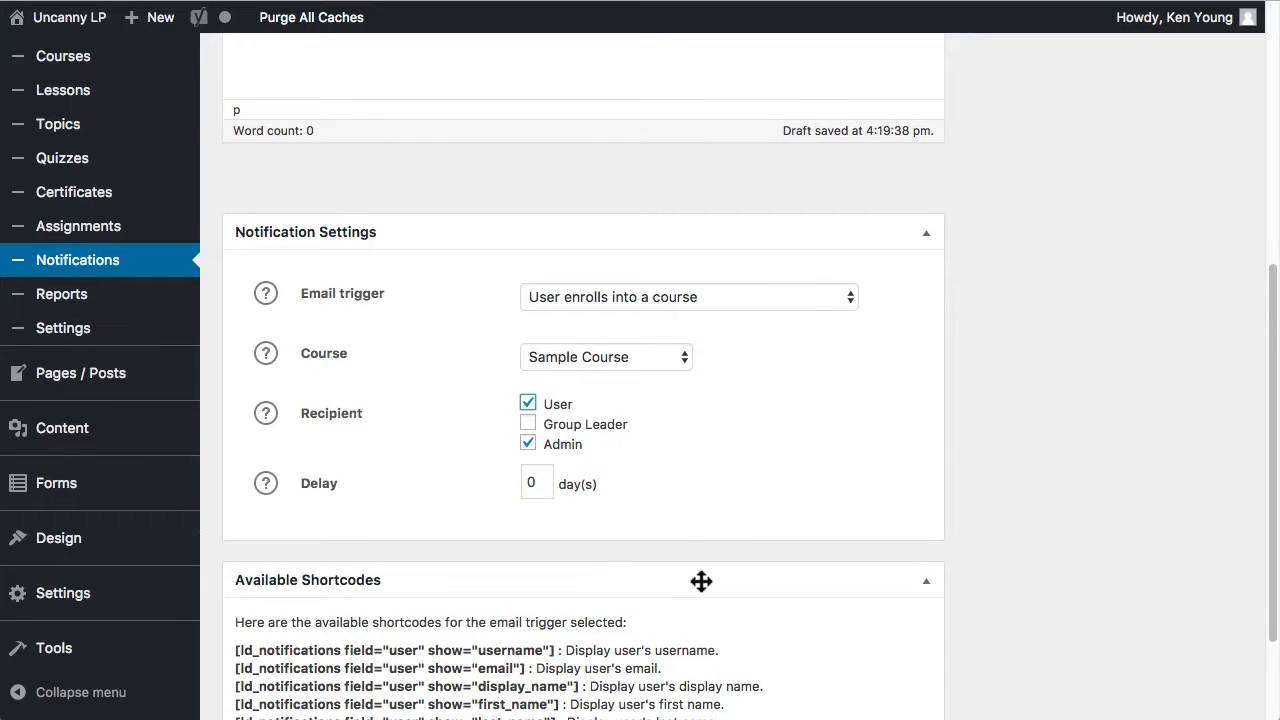
scroll(725, 530, down, 3)
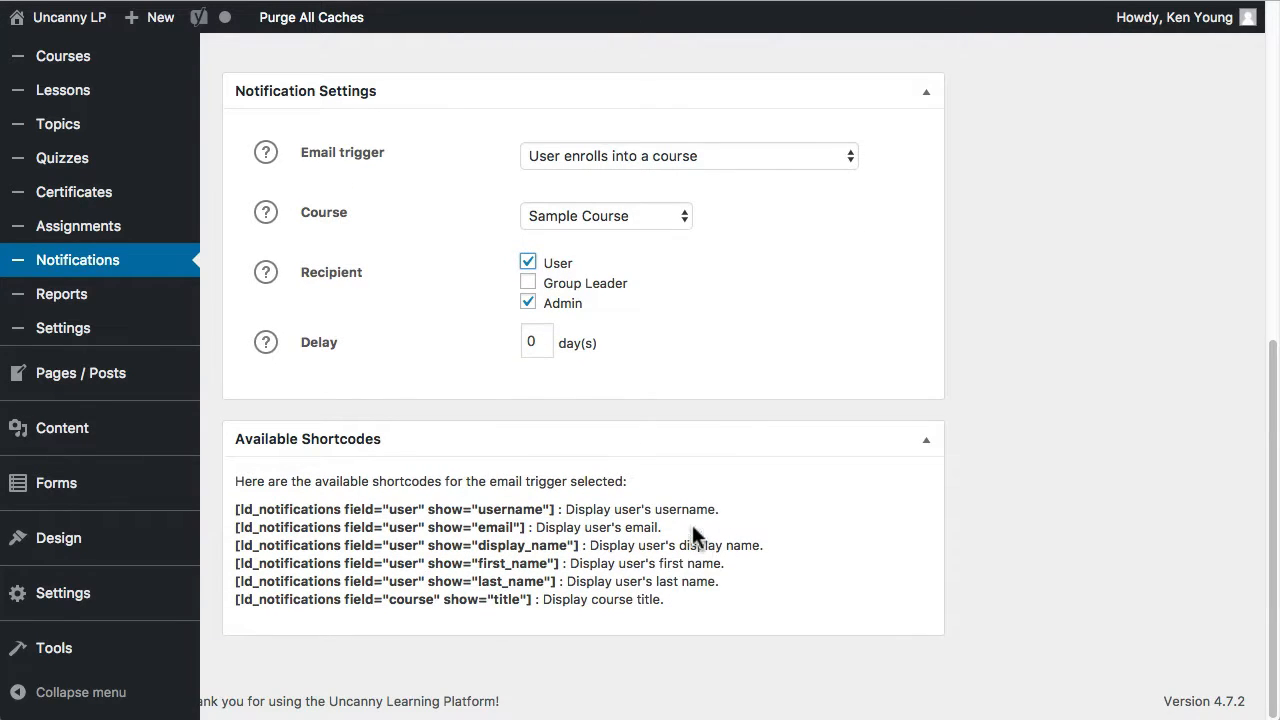
scroll(666, 505, up, 8)
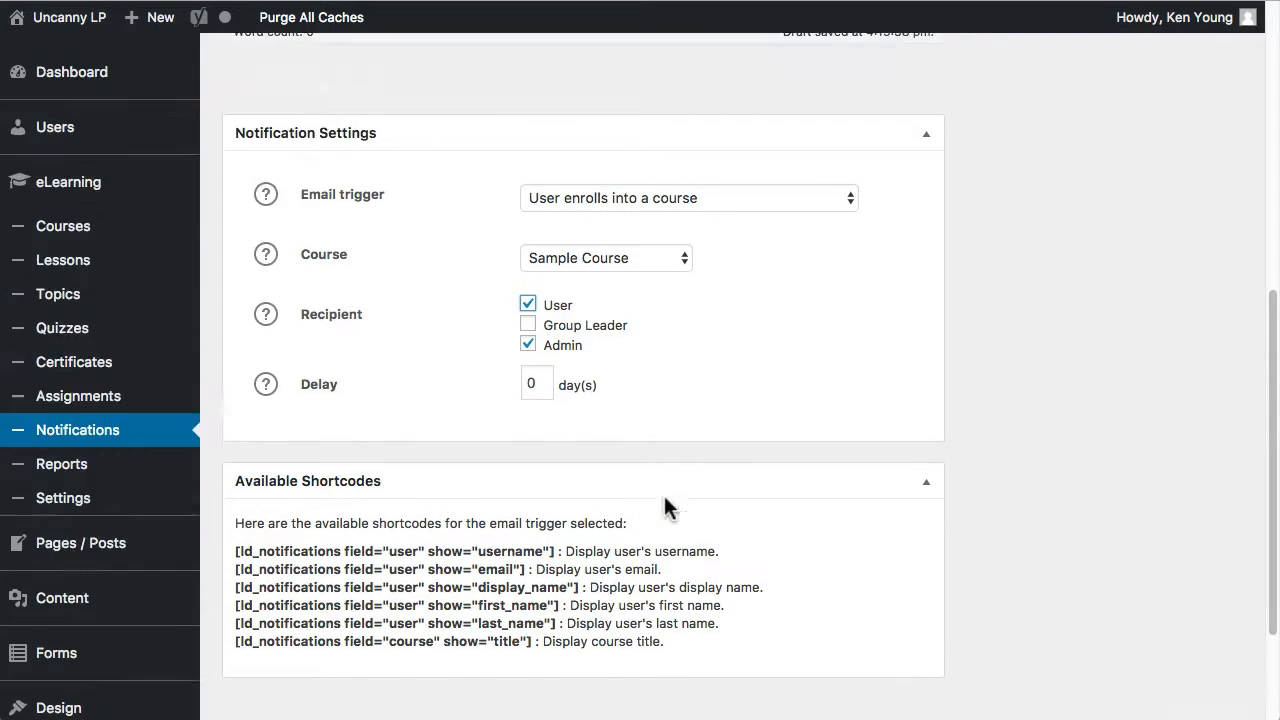
click(410, 194)
text(Hi)
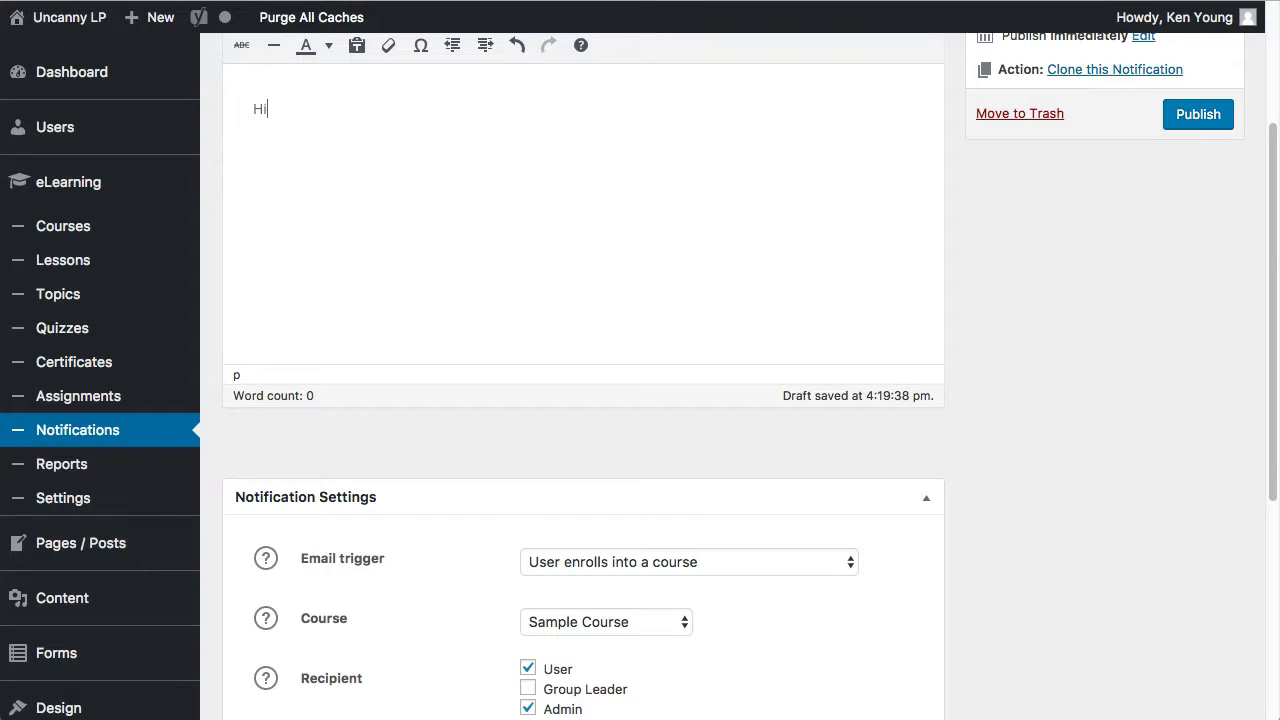
- Copy the user first-name shortcode from the available shortcodes and insert it after "Hi" in the message's plain-text view
scroll(540, 470, down, 7)
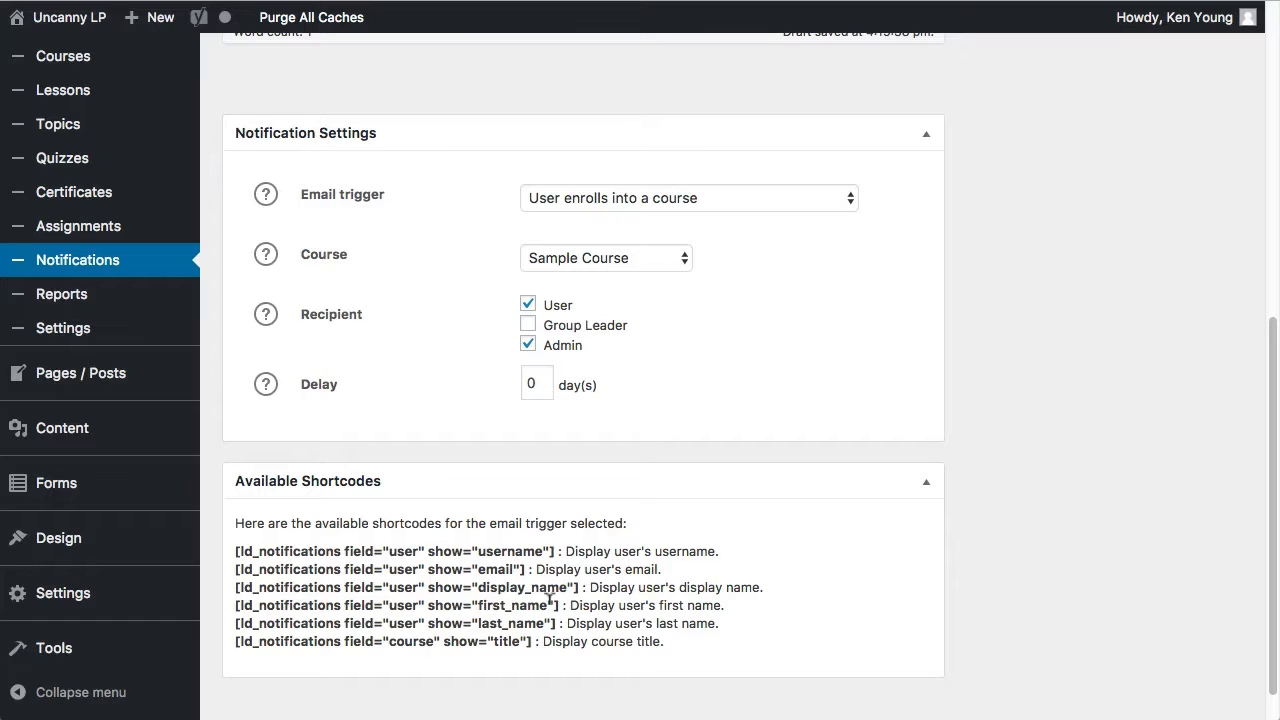
drag(560, 595, 234, 605)
key(ctrl+c)
scroll(375, 499, up, 7)
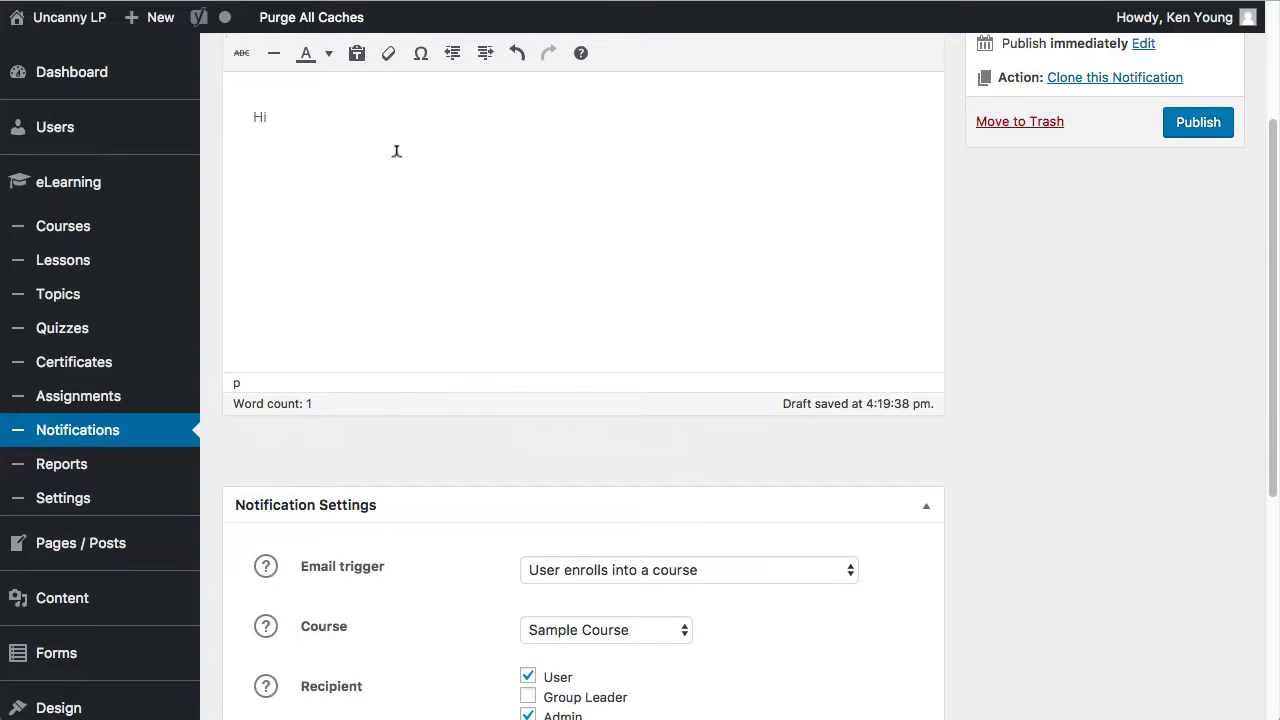
click(394, 137)
scroll(591, 220, up, 4)
click(922, 176)
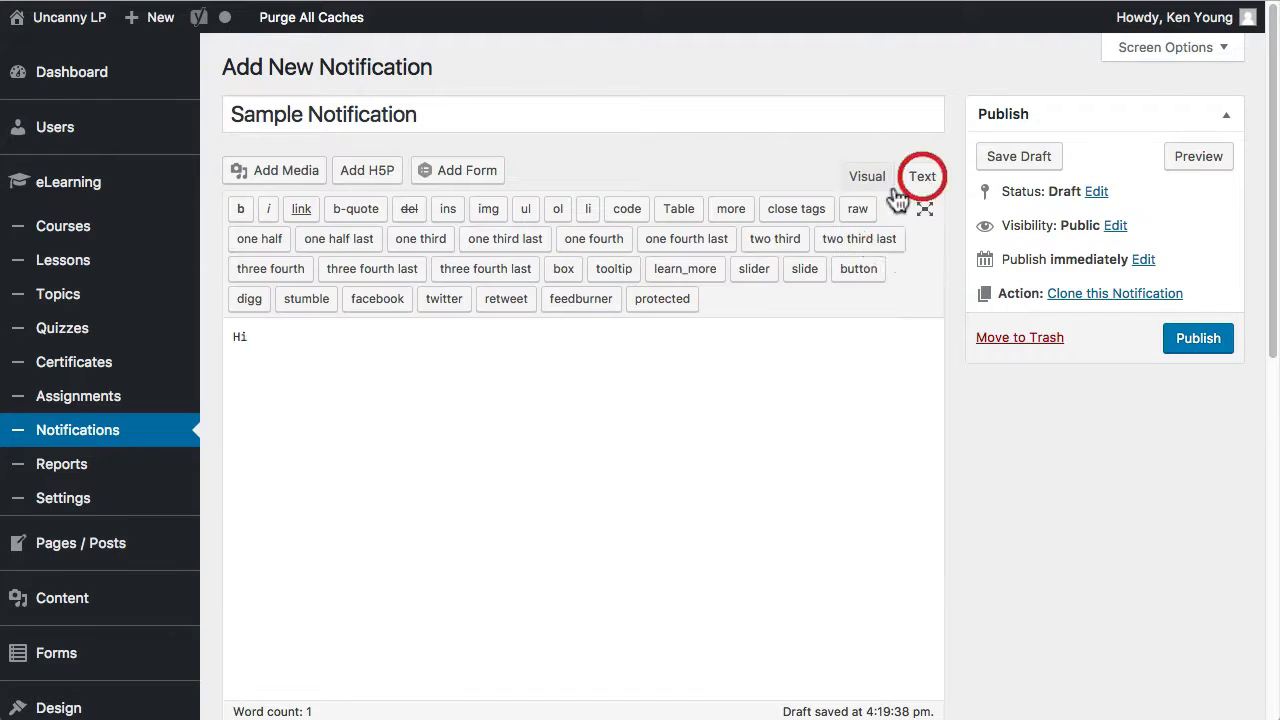
click(399, 331)
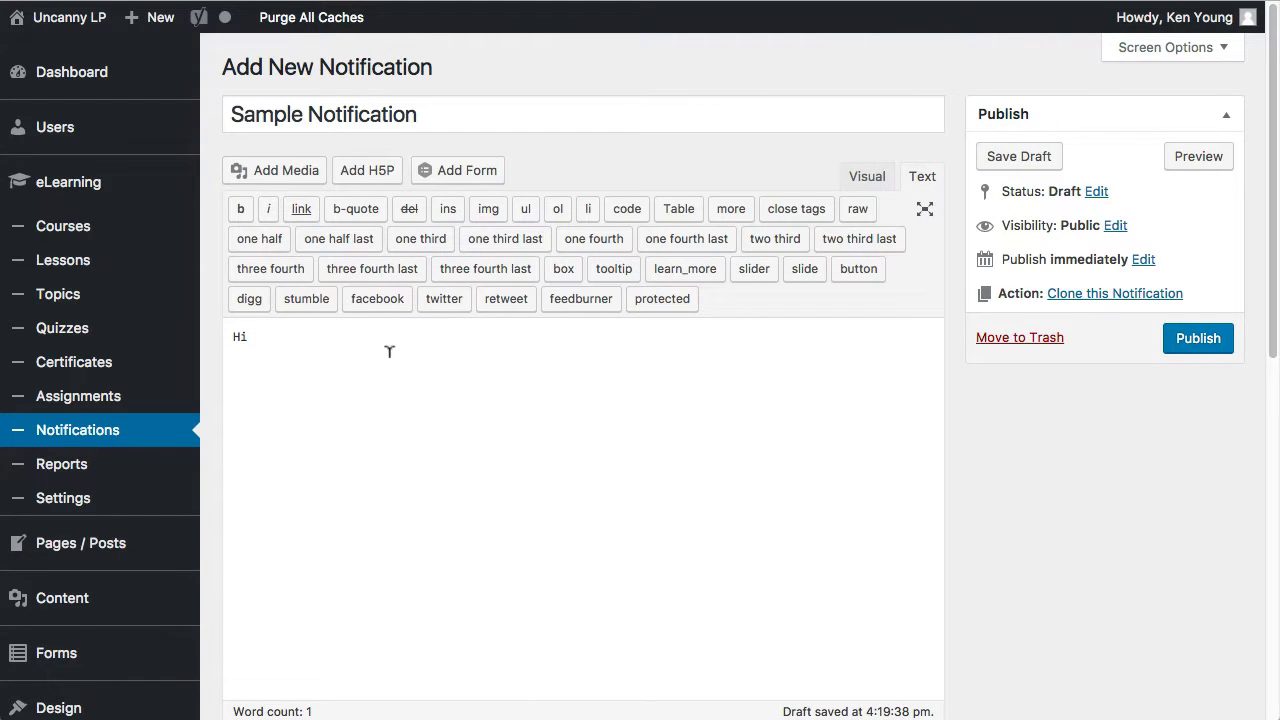
key(ctrl+v)
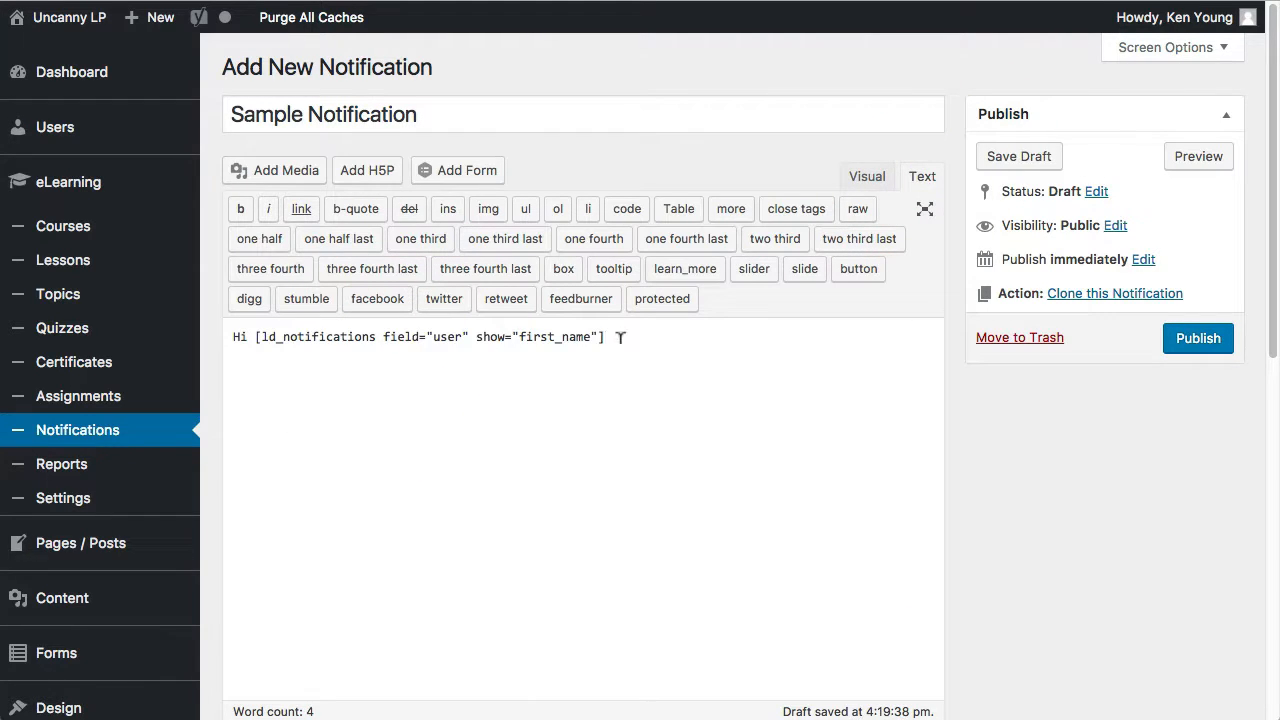
- End the greeting with a comma and add a new paragraph reading "Thanks for enrolling in the Sample Course!"
text(,  )
text(Thanks for enro)
text(llin)
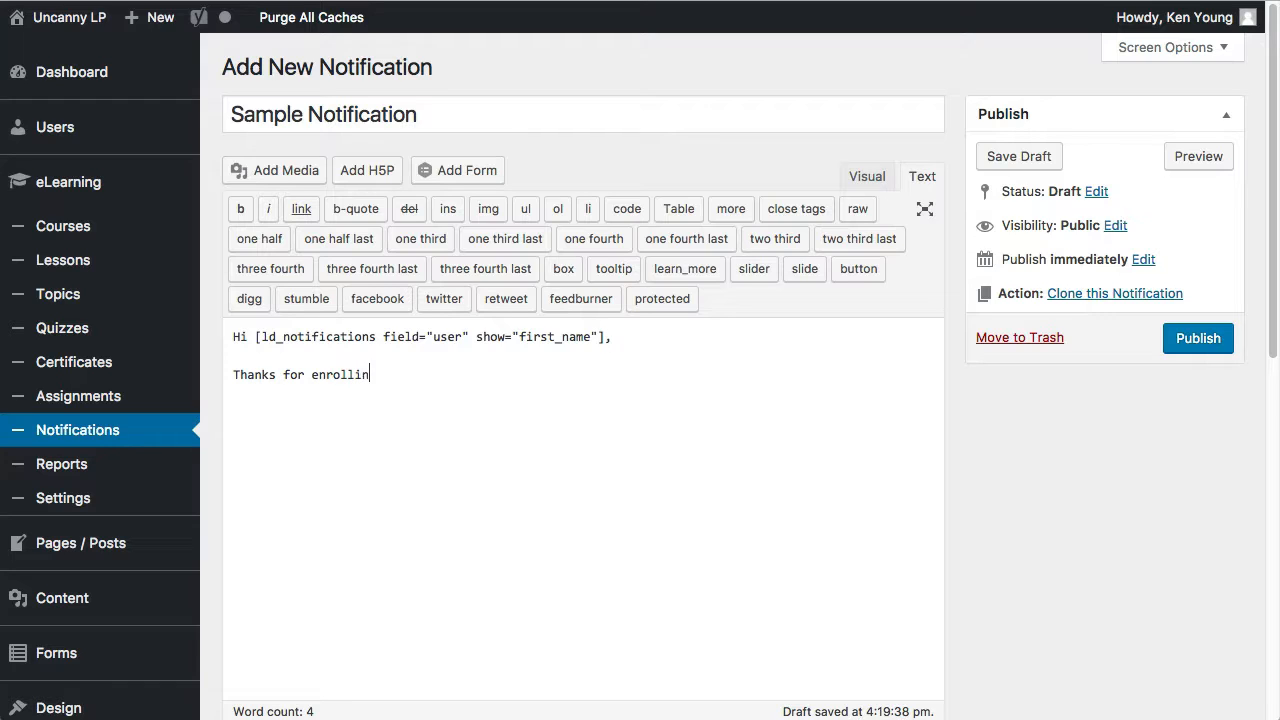
text(g in the Sample Course!)
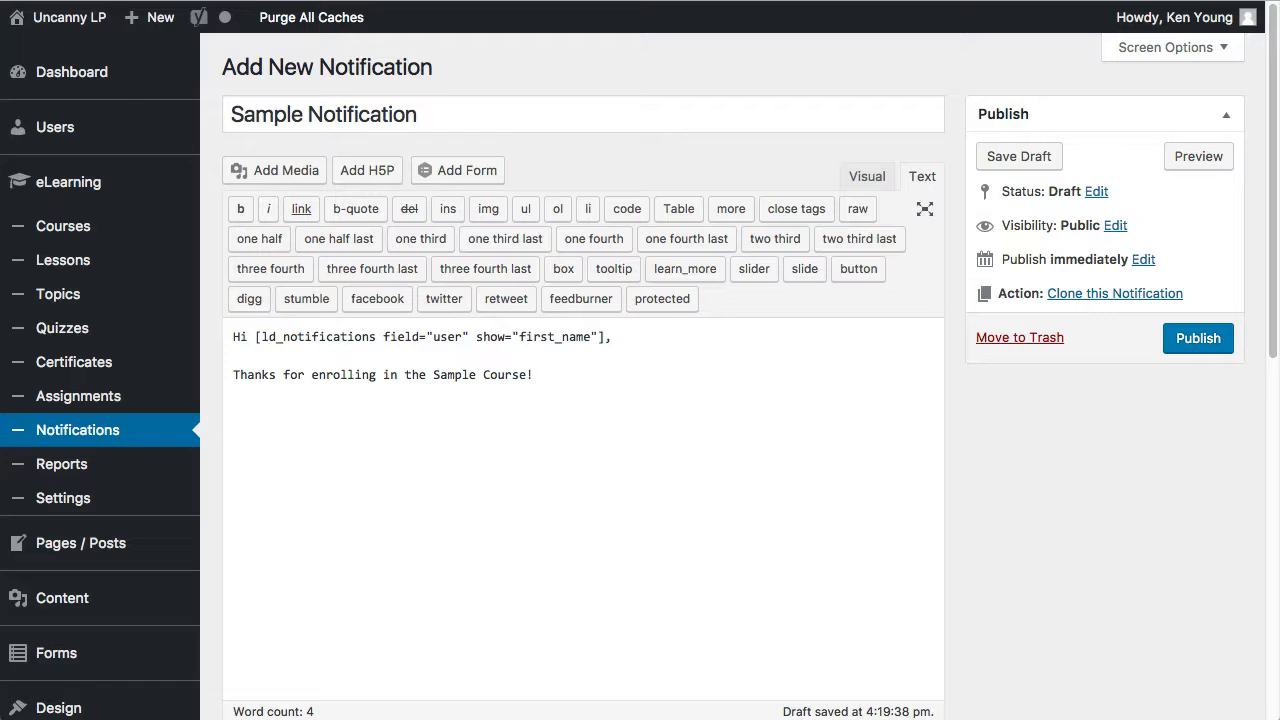
- Add another paragraph to the message reading "To access the course or return to it at any time, please visit"
scroll(774, 400, down, 10)
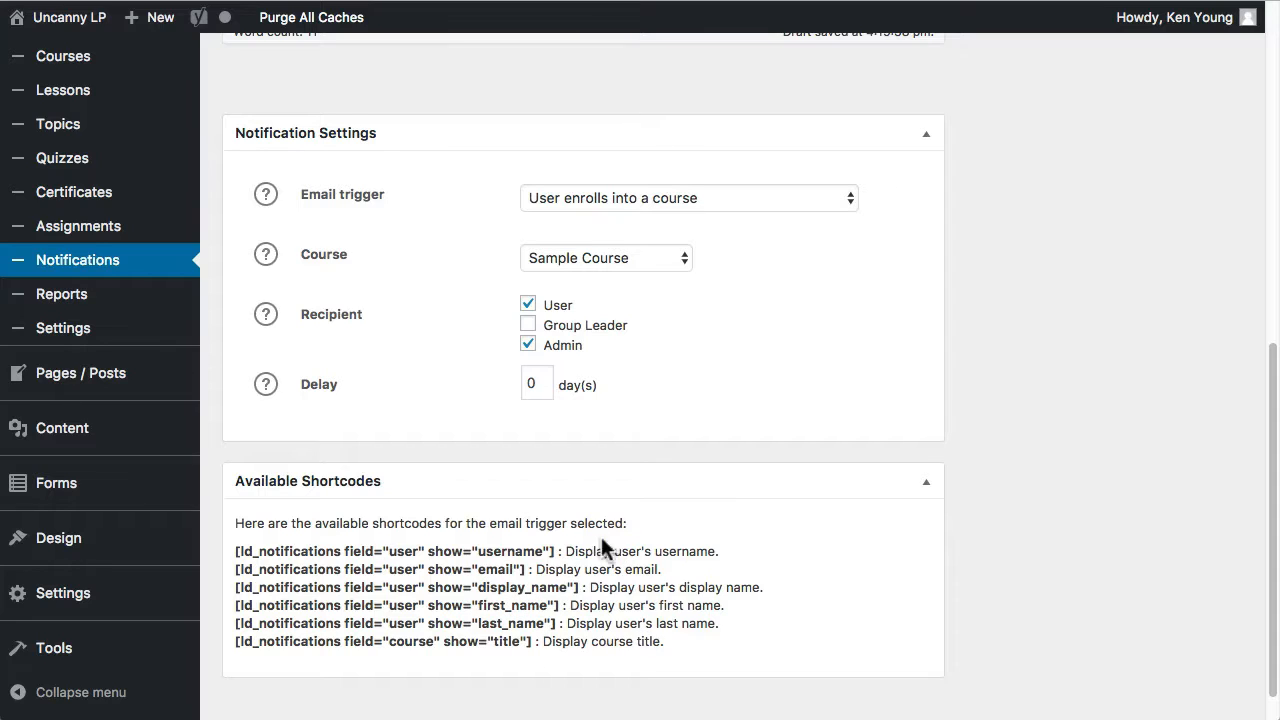
scroll(636, 612, up, 1)
scroll(631, 617, up, 4)
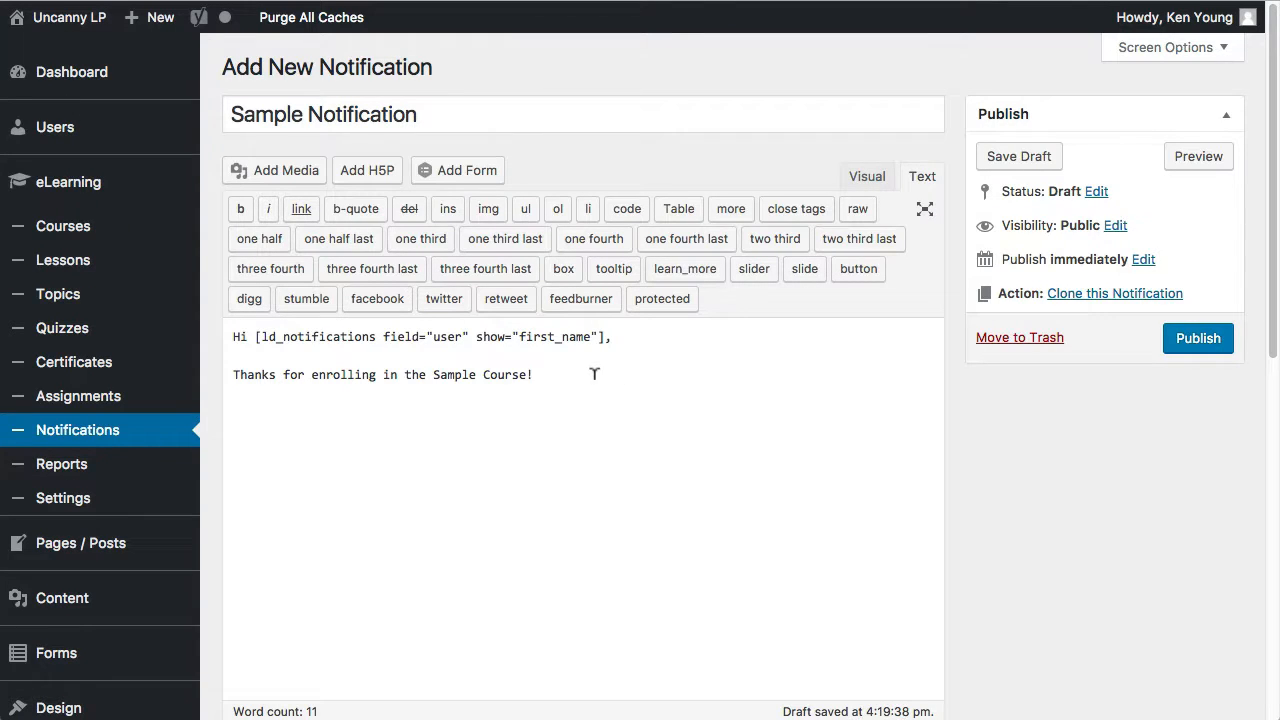
key(Return)
text(To access the course or r)
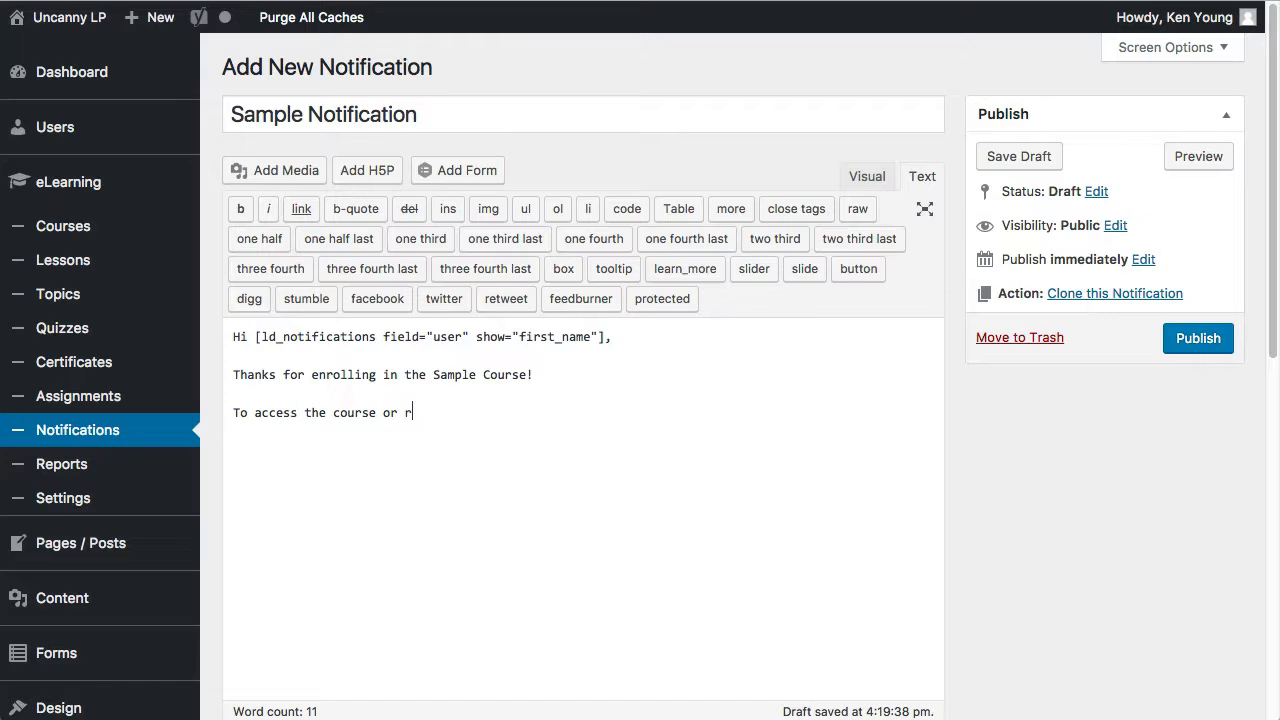
text(eturn to it at any time, please visit)
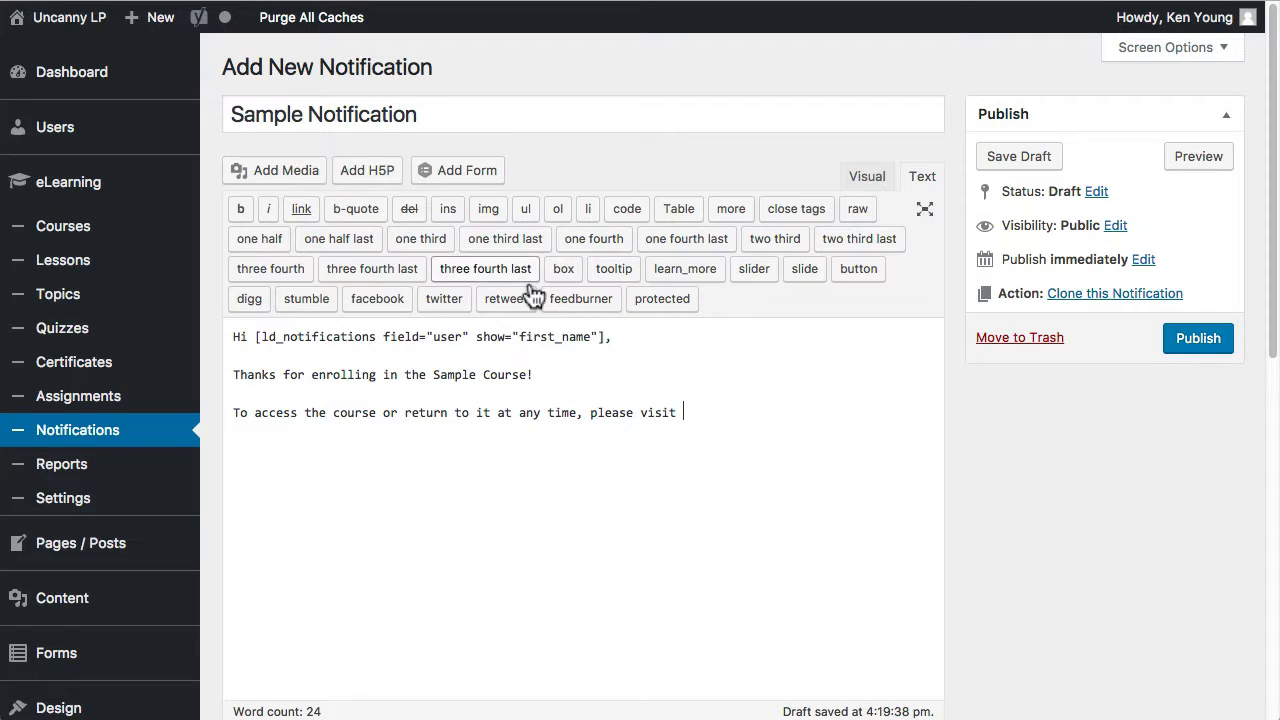
- Insert a link to the existing My Courses page after "please visit", finding it by searching for "dashboard"
click(312, 212)
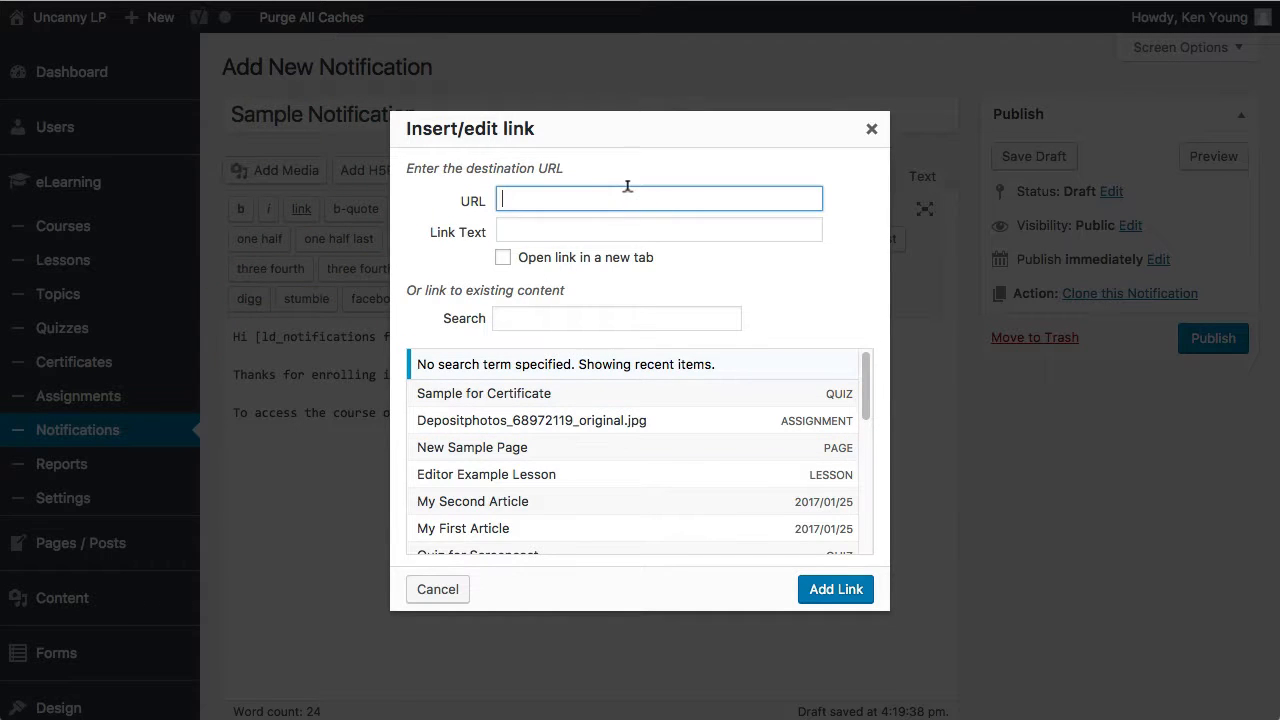
text(dashboard)
drag(590, 200, 485, 185)
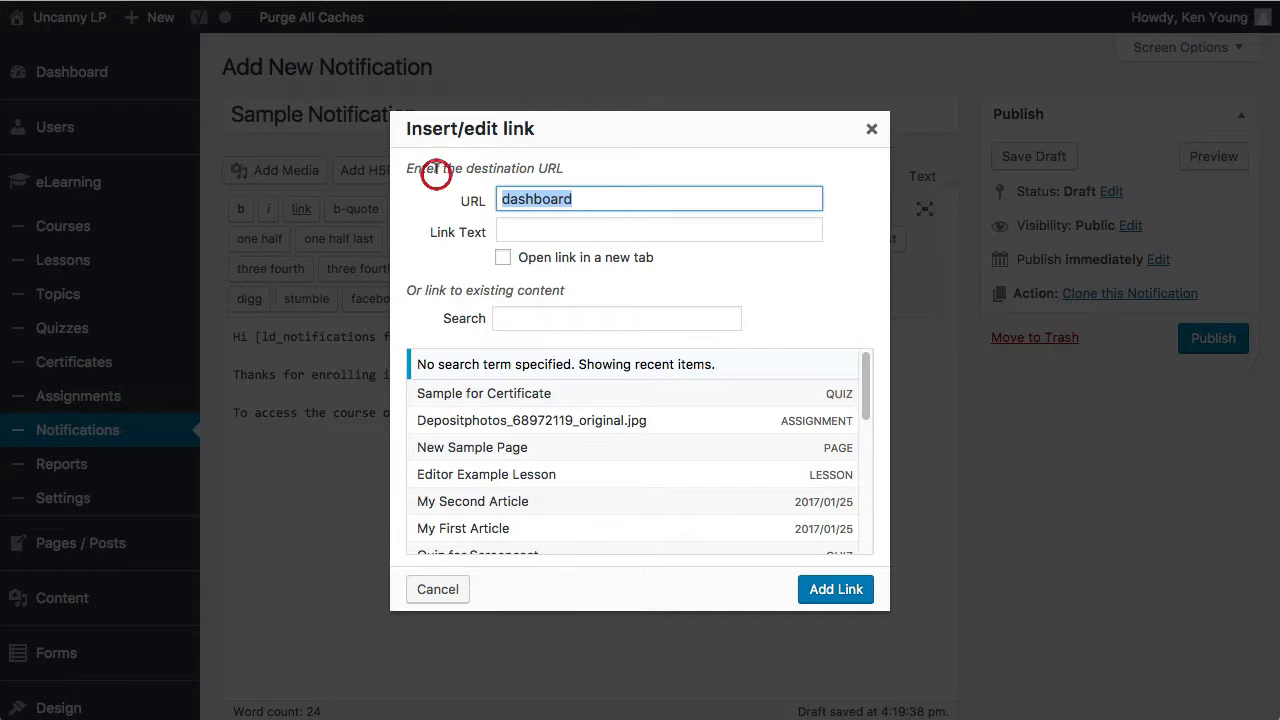
key(ctrl+x)
click(541, 318)
key(ctrl+v)
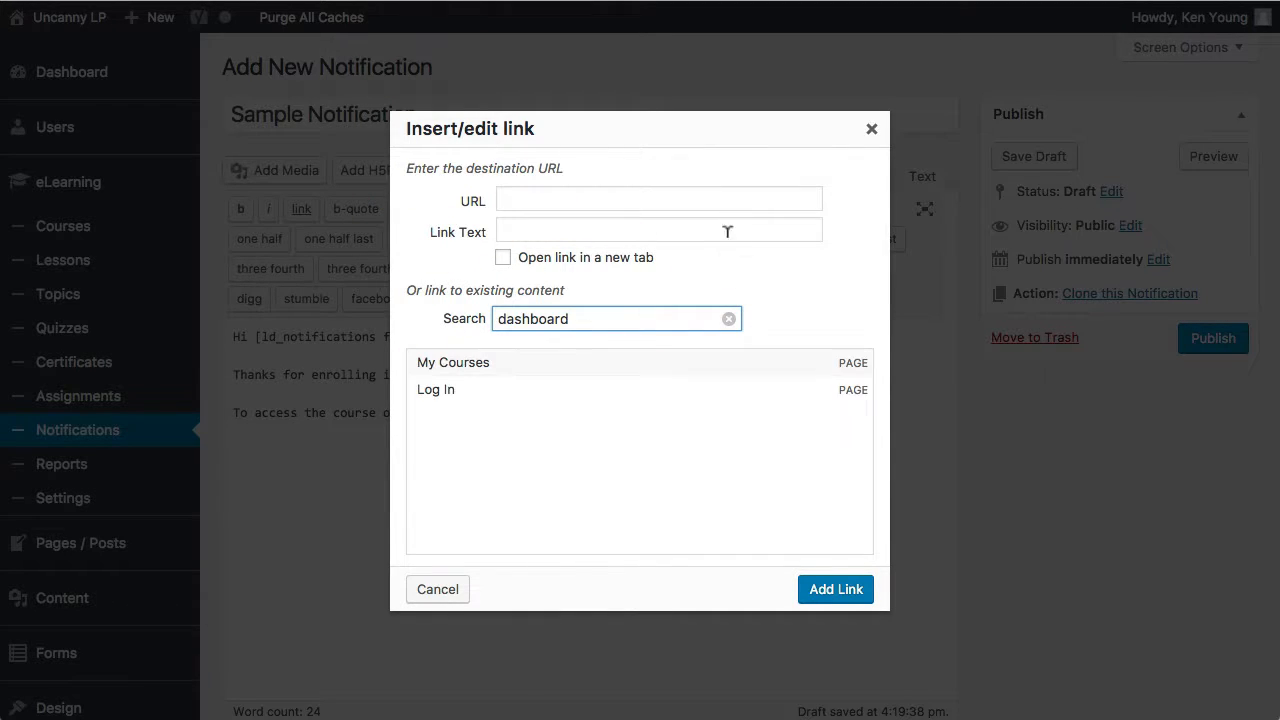
double_click(502, 316)
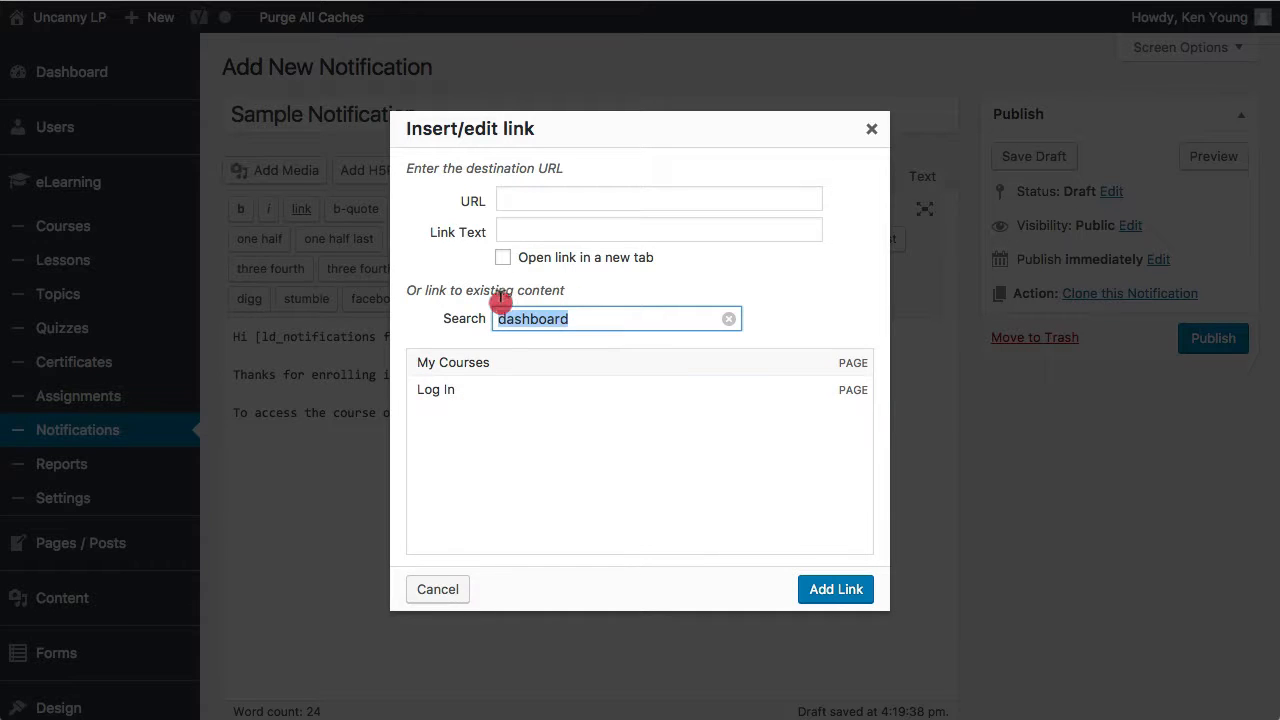
click(485, 362)
click(836, 590)
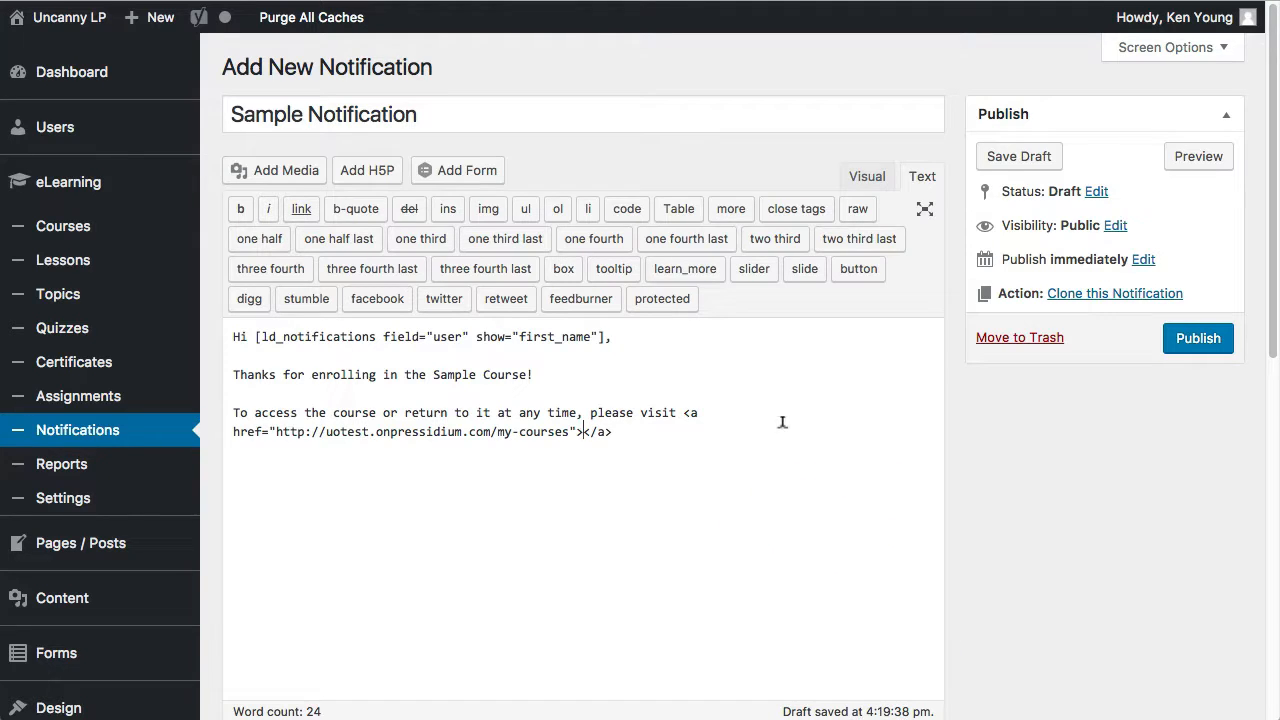
- Give the My Courses link the text "your dashboard" and end the sentence with a period
click(583, 430)
text(your dashb)
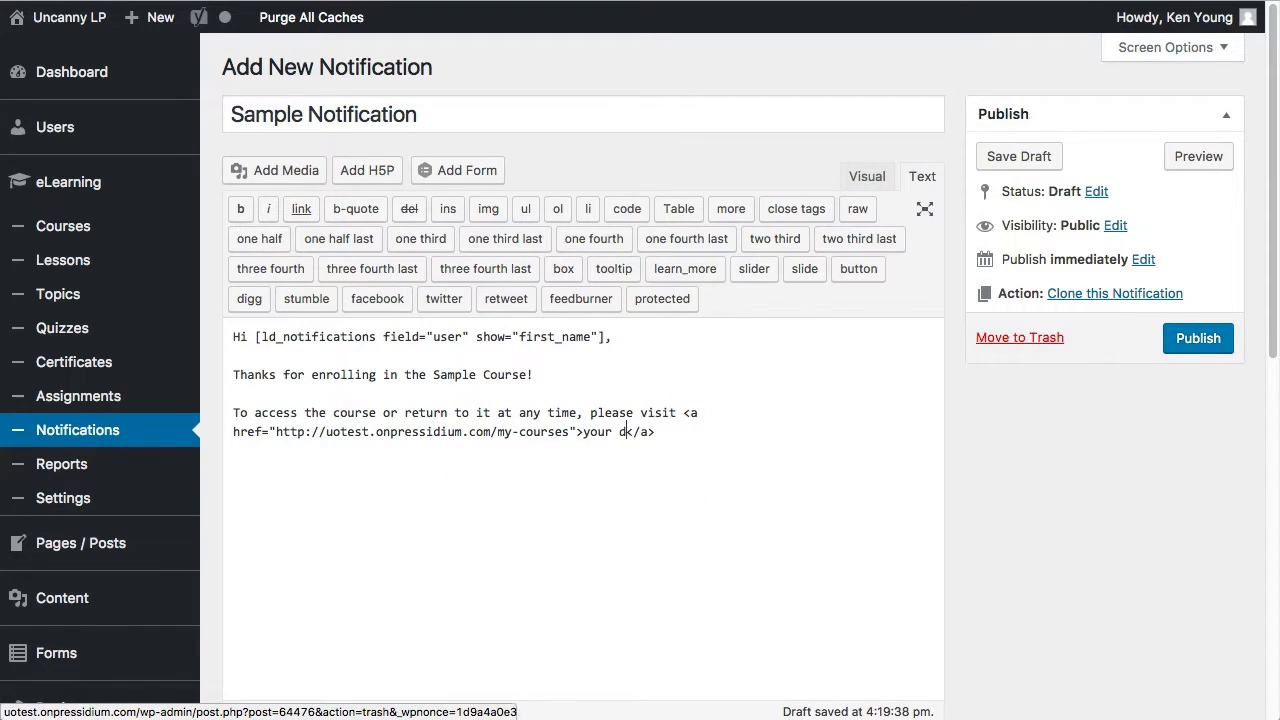
text(oard)
click(758, 431)
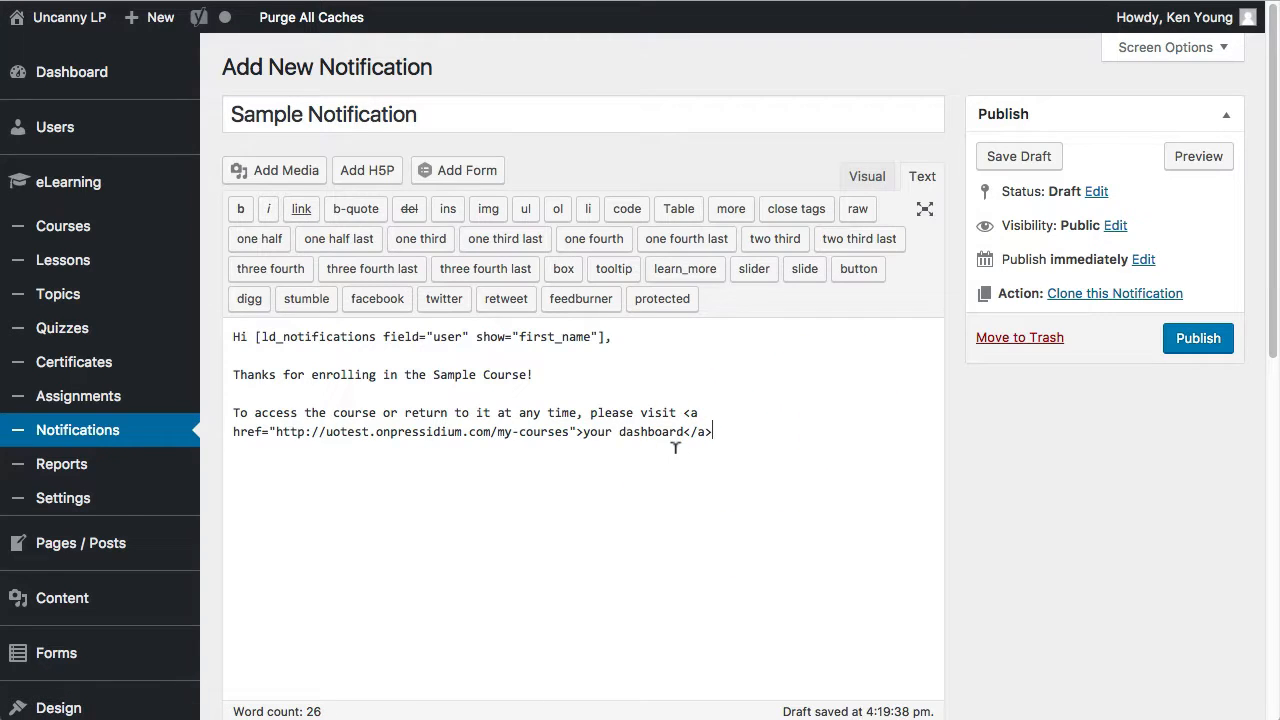
scroll(686, 463, down, 10)
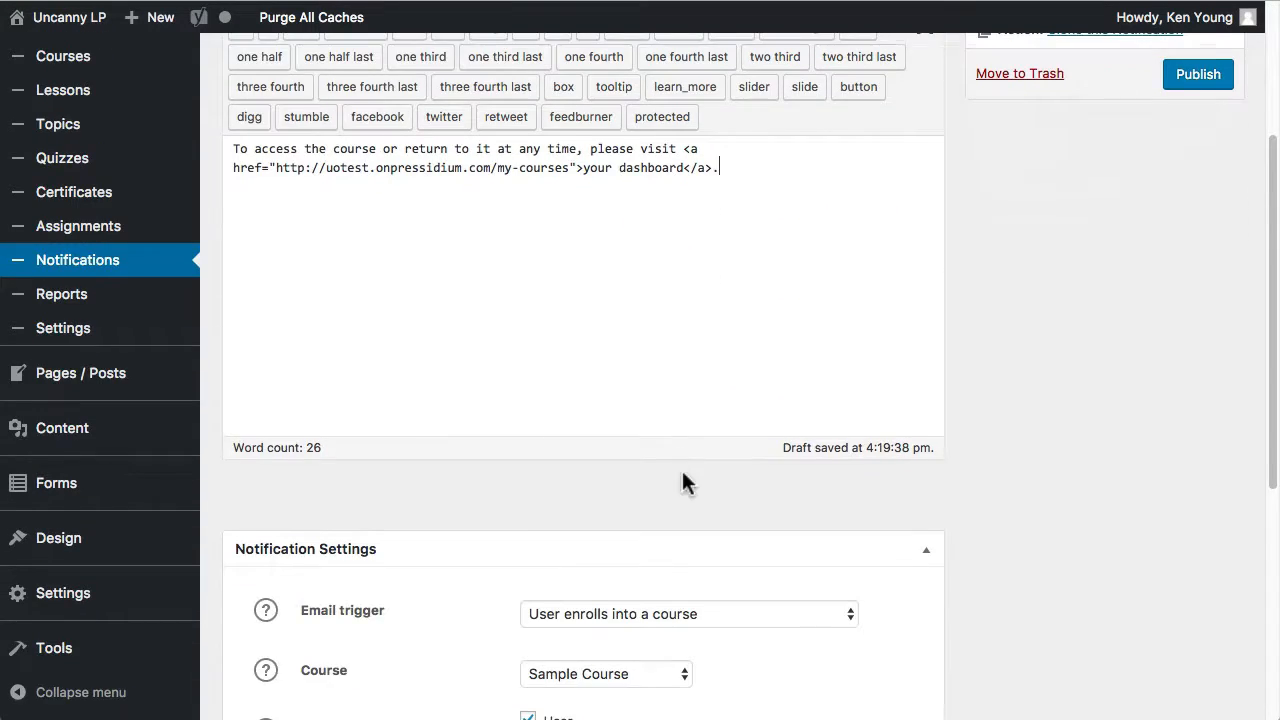
- Check the Sample Notification's message and settings, and publish it
scroll(722, 495, down, 5)
scroll(722, 495, up, 15)
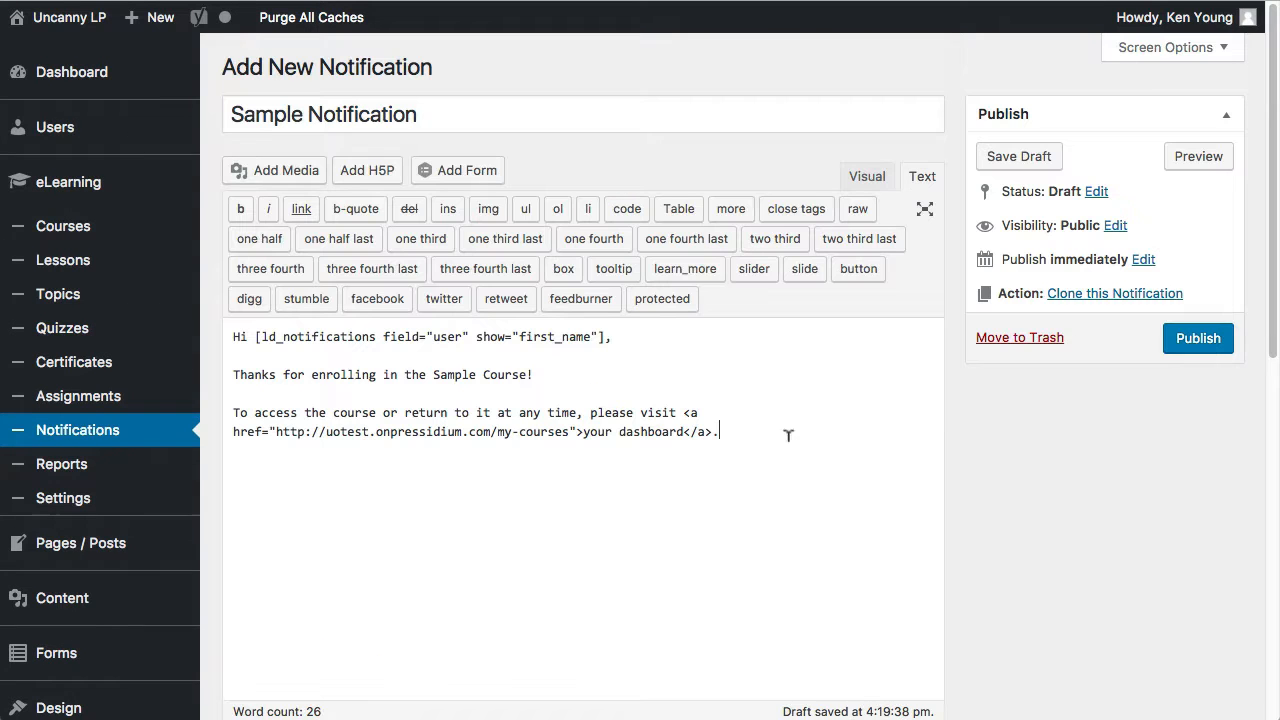
click(1205, 342)
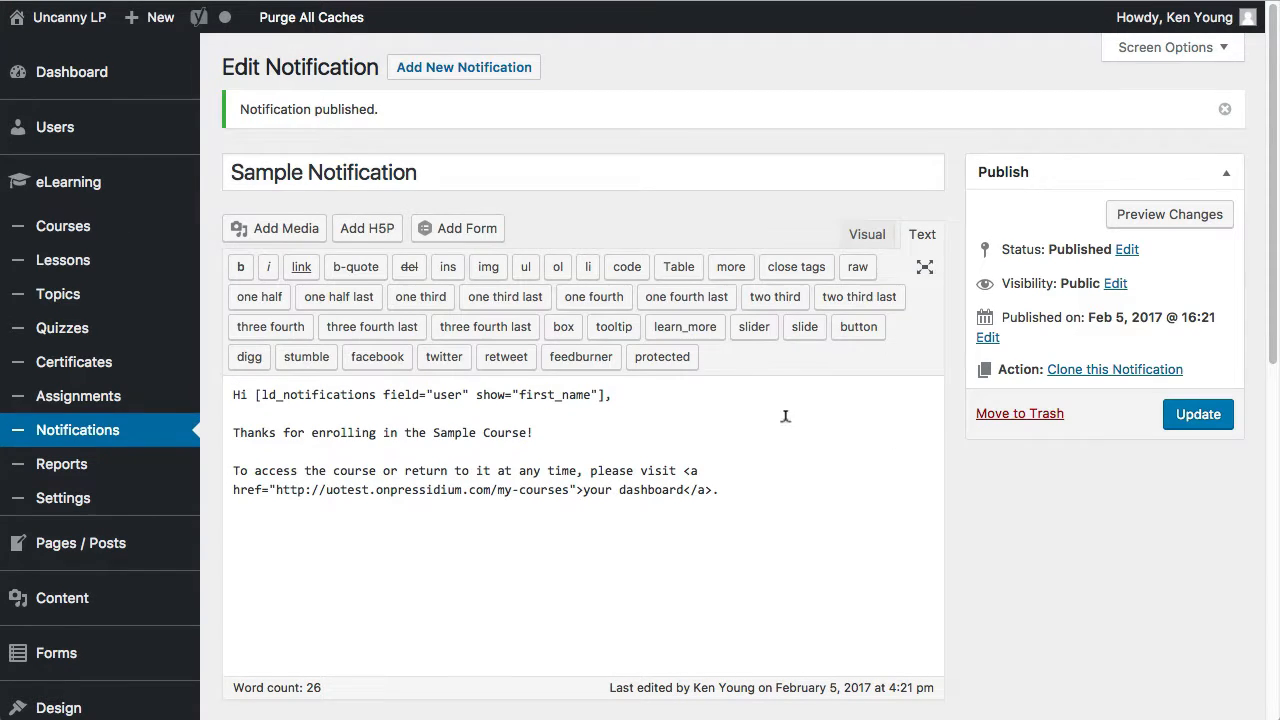
- Review the published notification's message together with its email trigger, course, recipient and delay settings
scroll(783, 417, down, 5)
scroll(773, 504, down, 5)
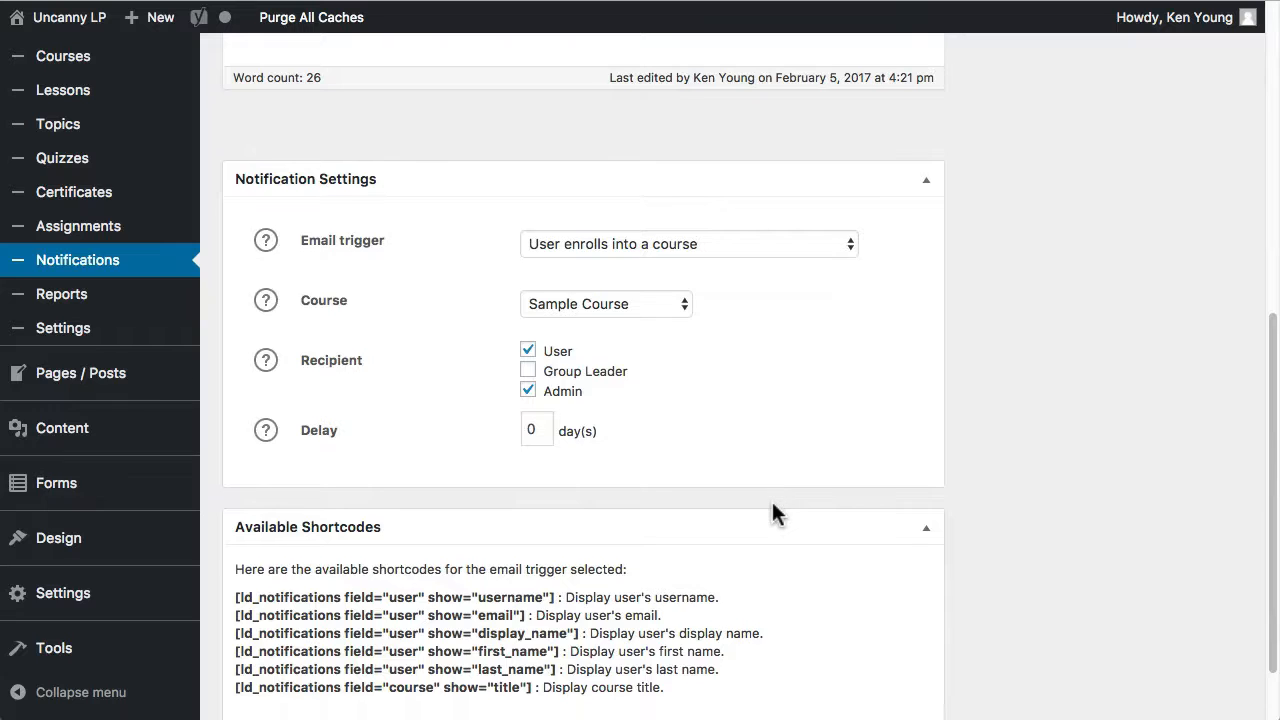
scroll(773, 504, up, 8)
scroll(772, 501, down, 4)
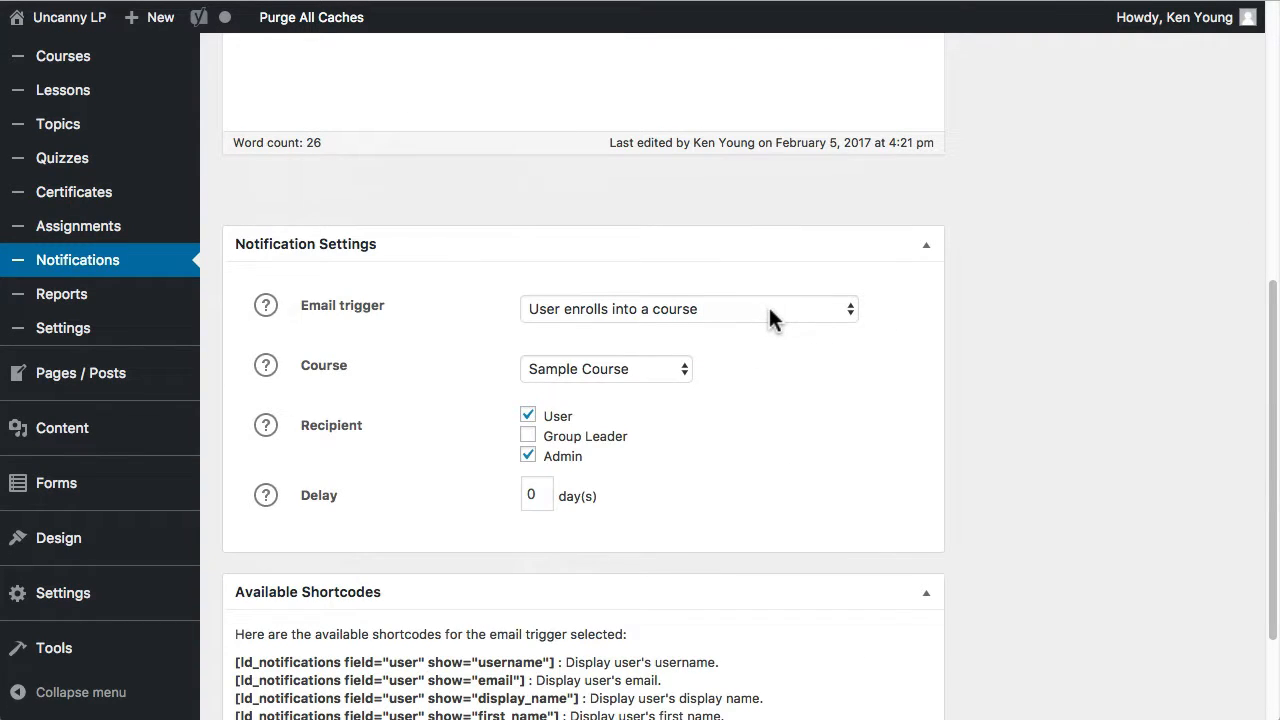
scroll(730, 323, up, 6)
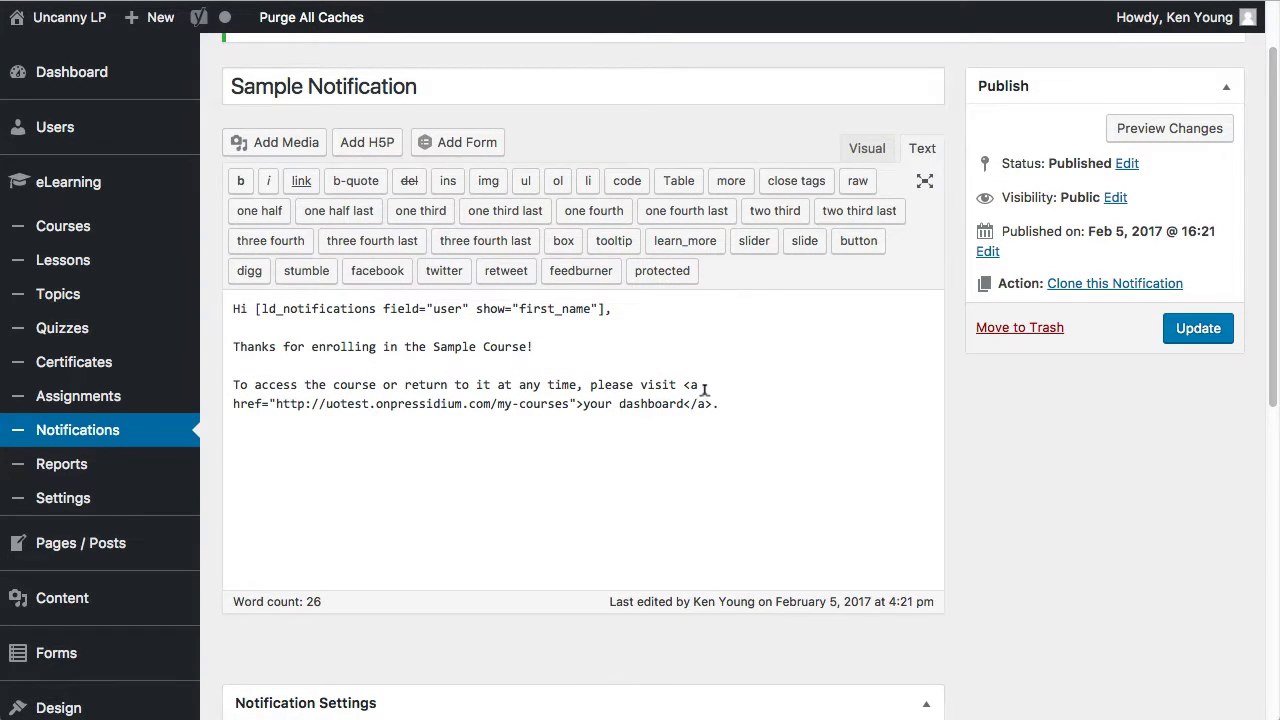
scroll(699, 401, down, 1)
scroll(715, 425, down, 6)
scroll(731, 437, up, 2)
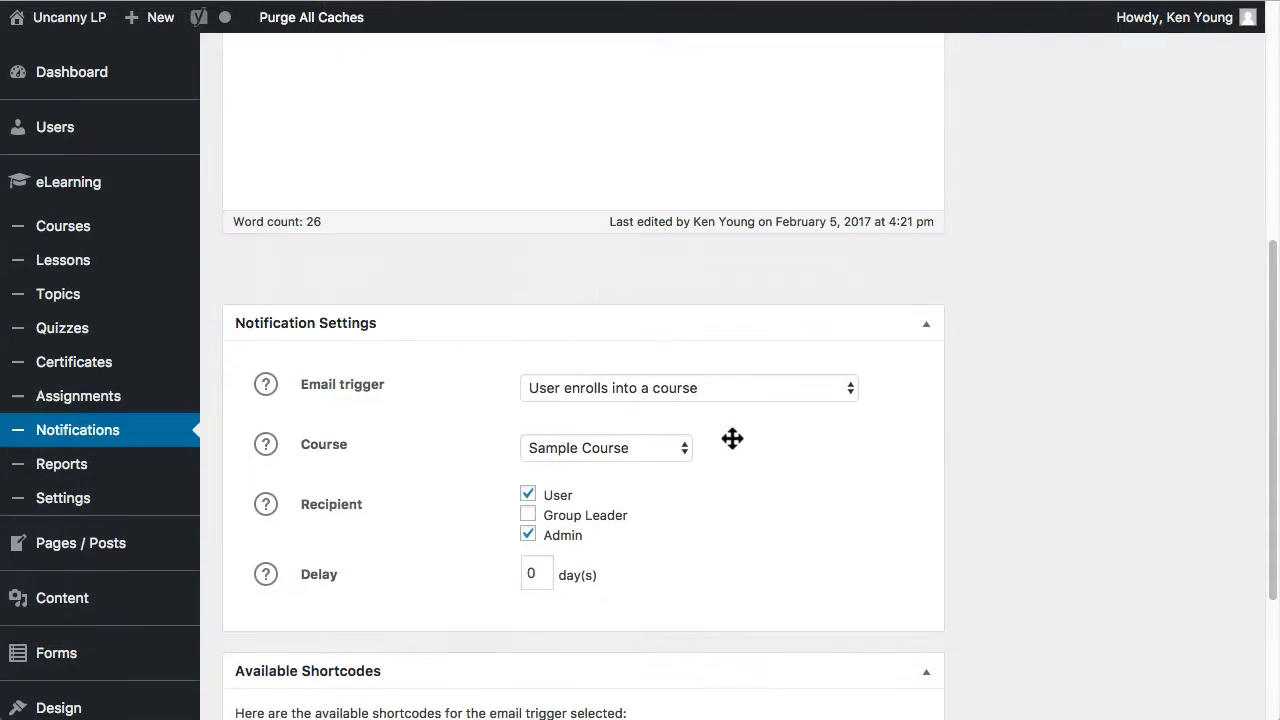
- Change the email trigger to "User completes a course" and make Group Leader the only recipient
click(652, 396)
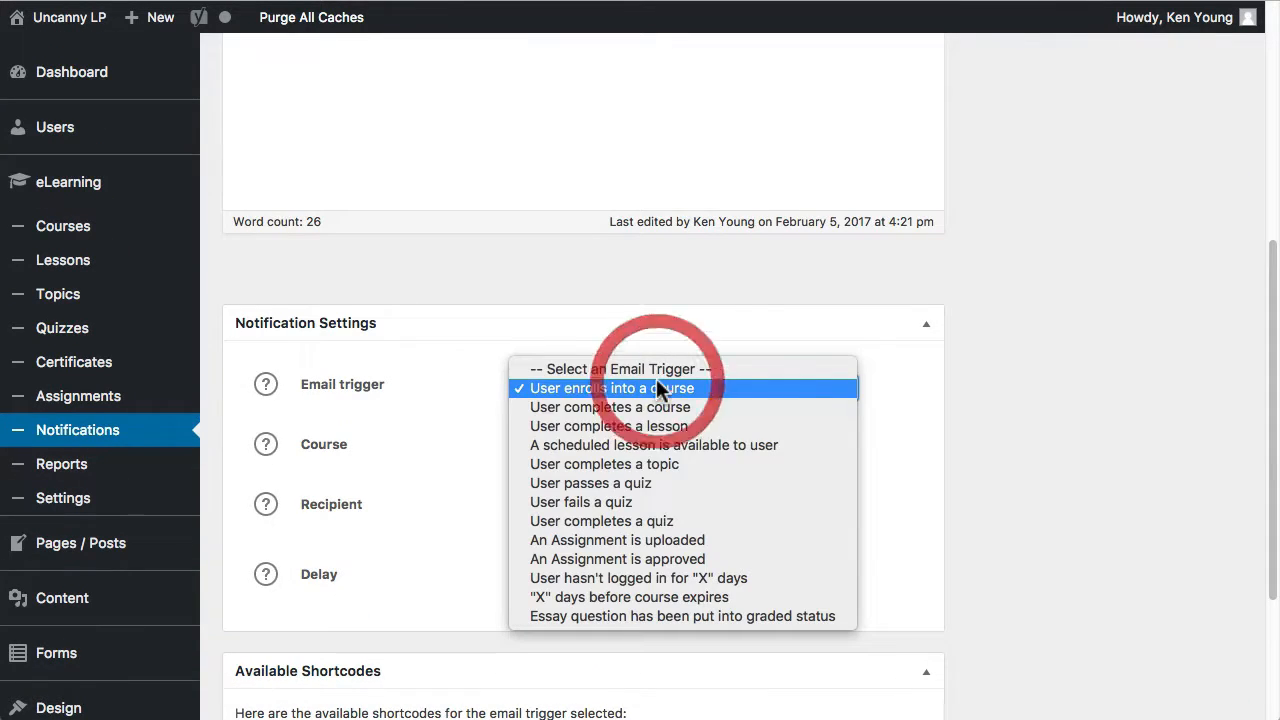
click(706, 408)
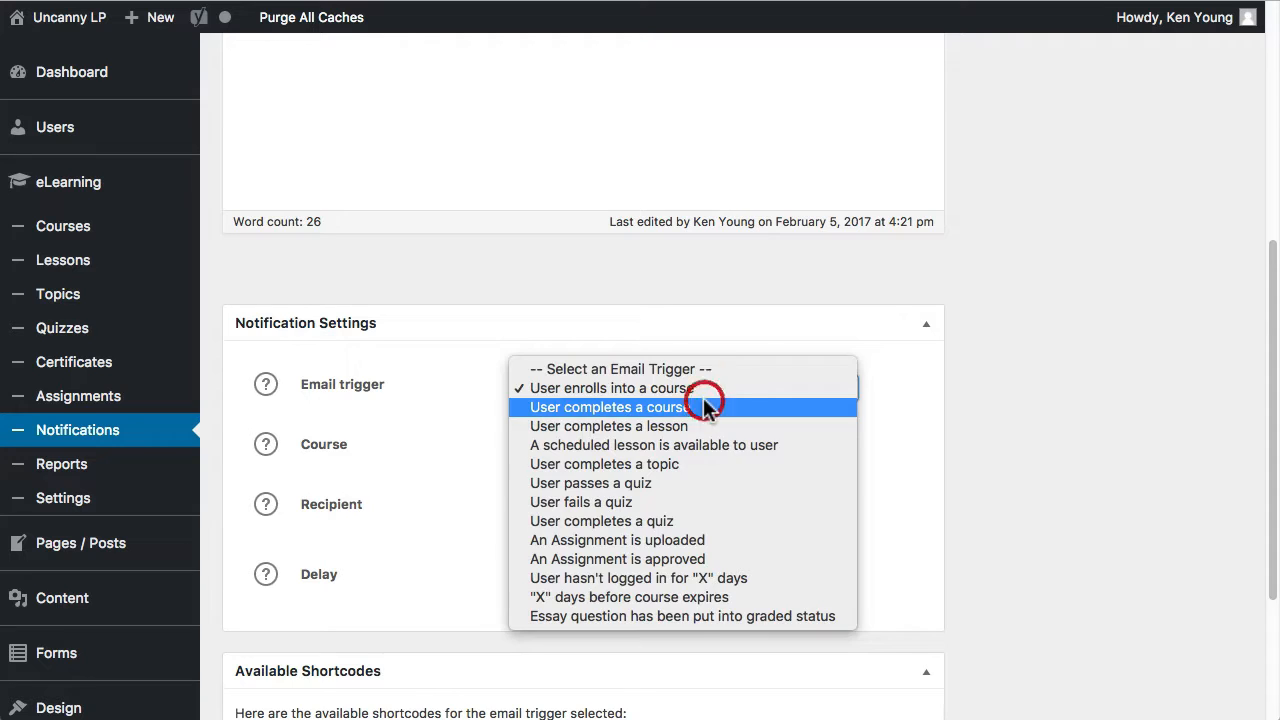
click(528, 515)
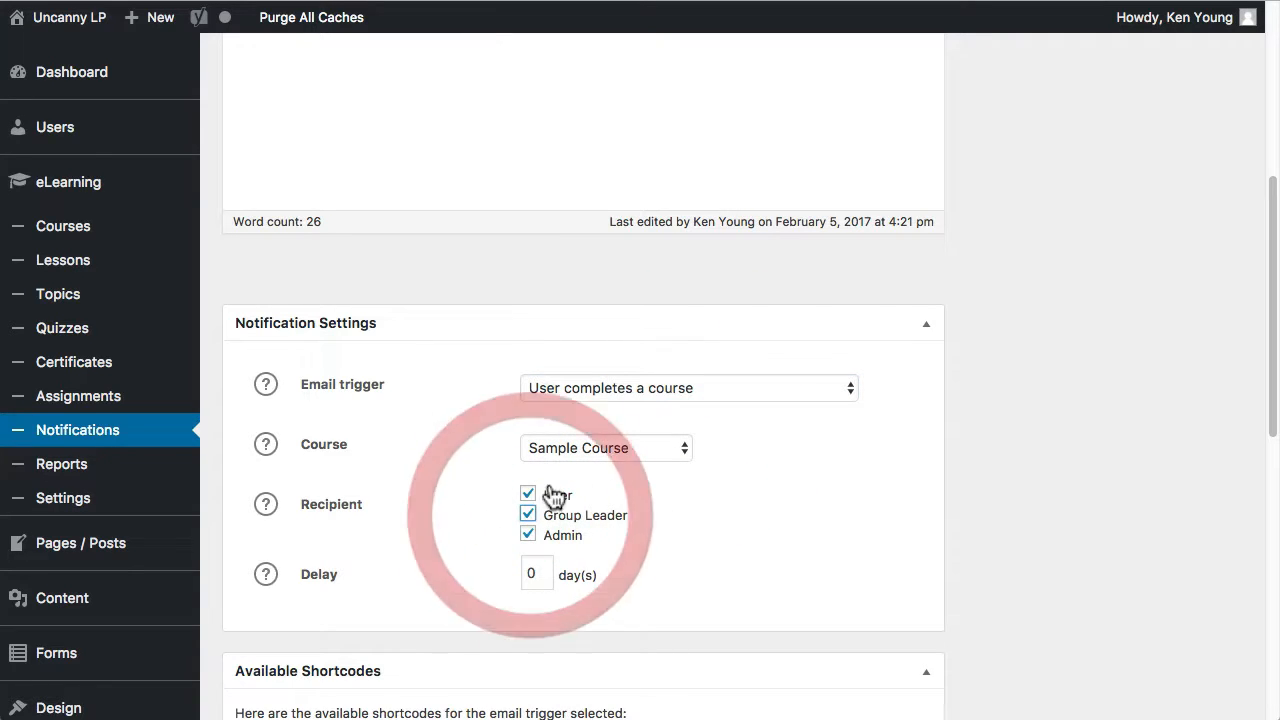
click(528, 494)
click(528, 535)
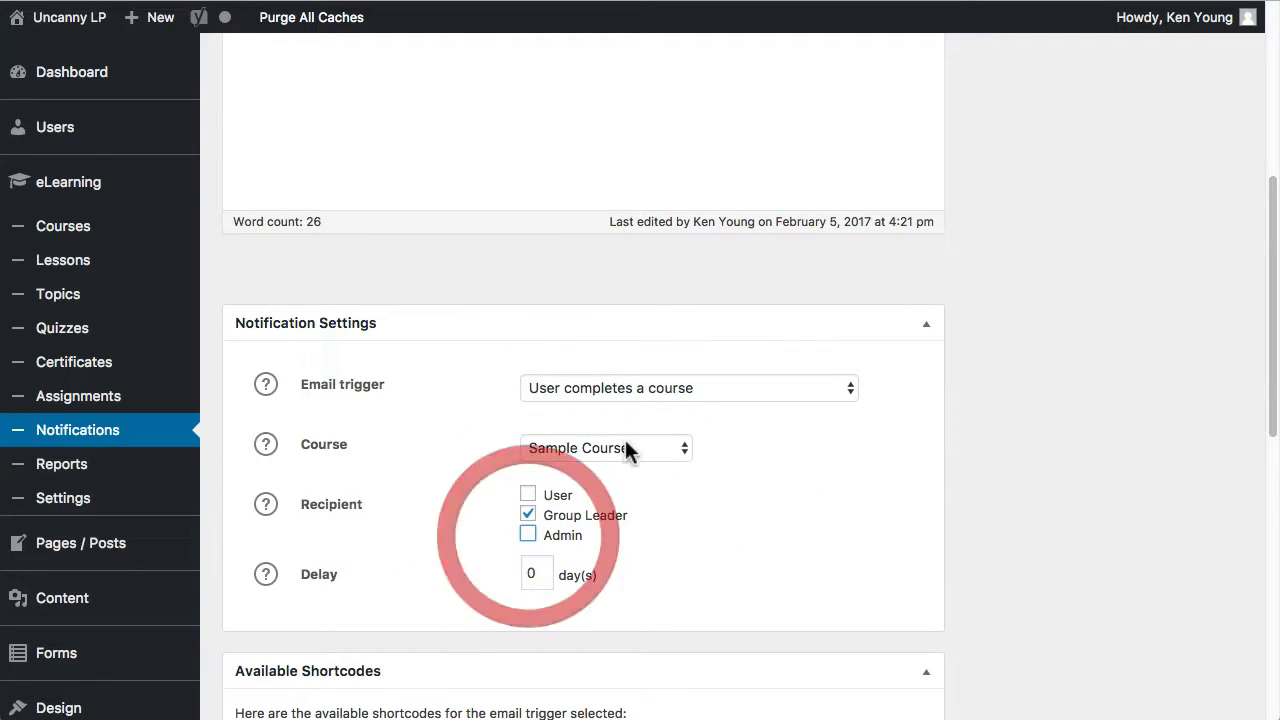
click(630, 448)
click(760, 480)
- Examine the shortcodes available for the course completion trigger and compare them with the current message
scroll(648, 565, down, 5)
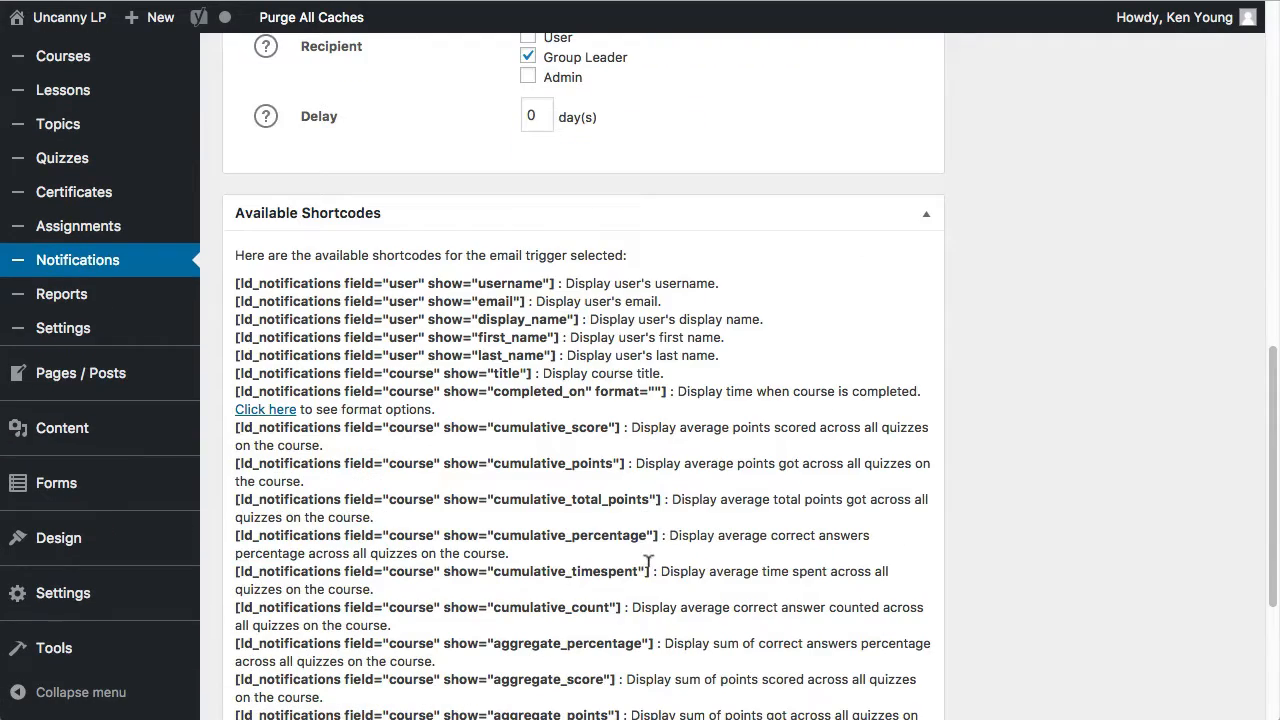
scroll(652, 555, down, 3)
scroll(655, 549, up, 2)
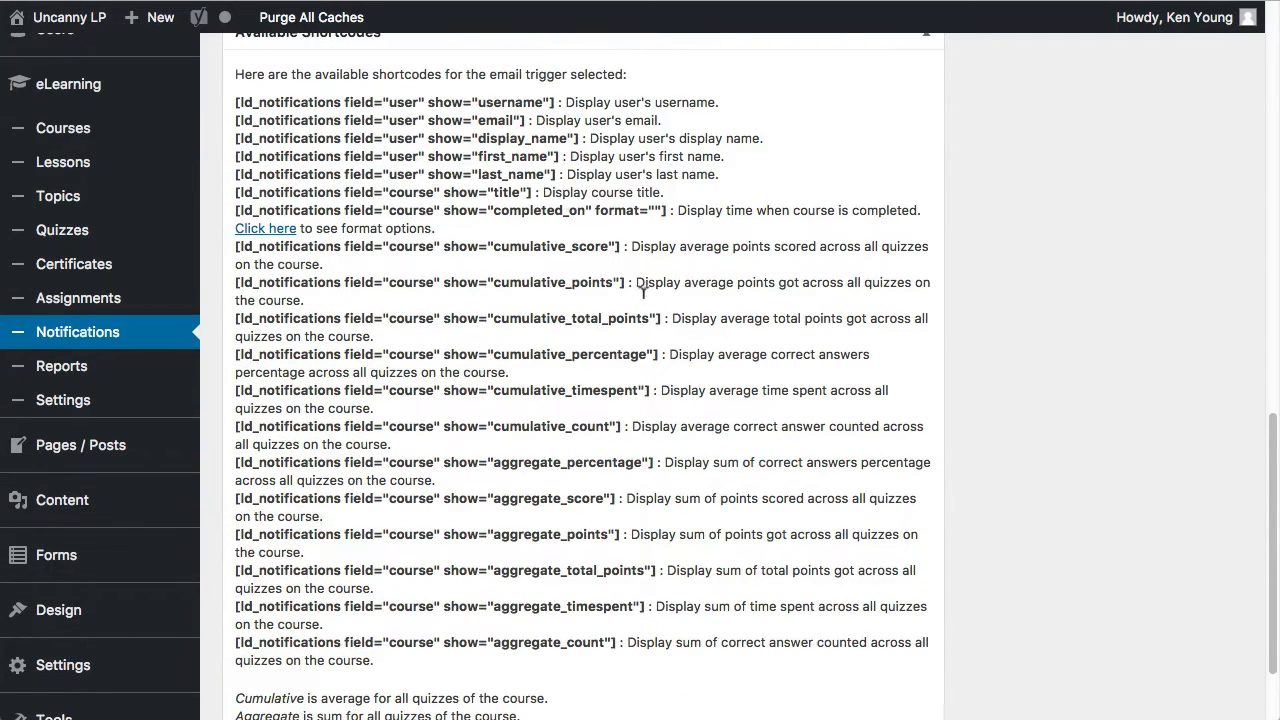
scroll(585, 375, up, 10)
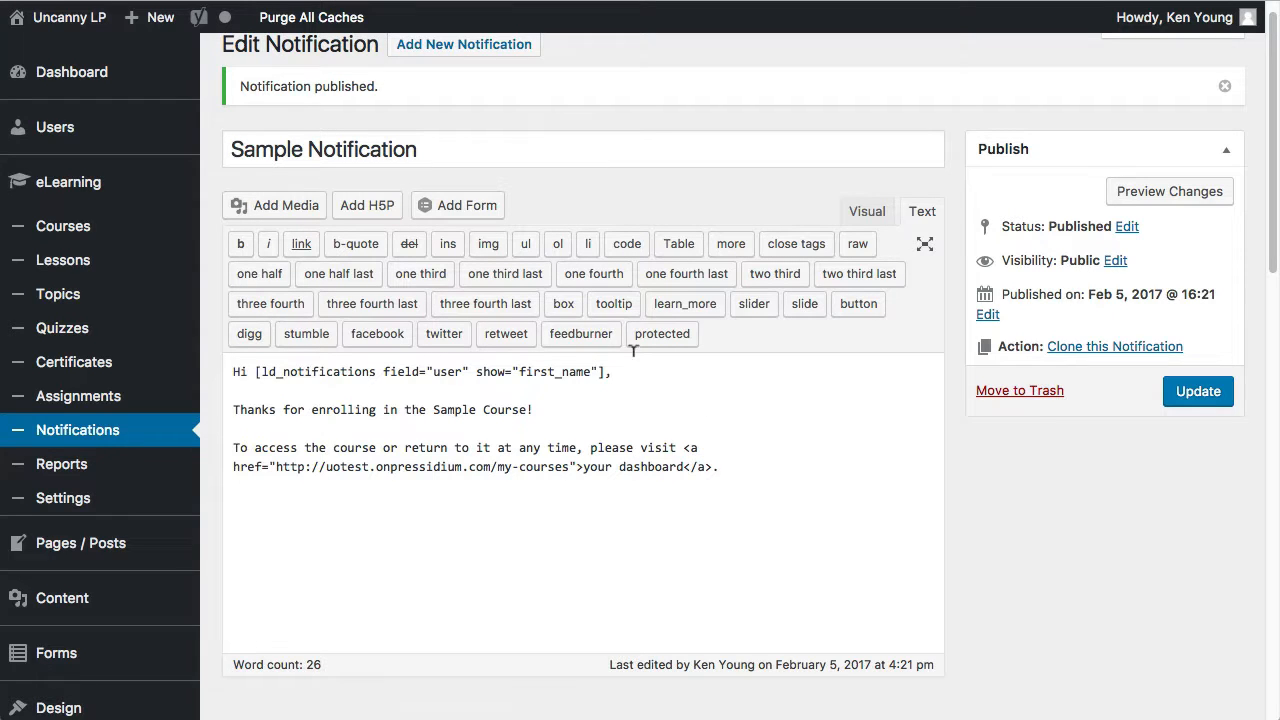
scroll(680, 420, down, 6)
scroll(697, 458, down, 5)
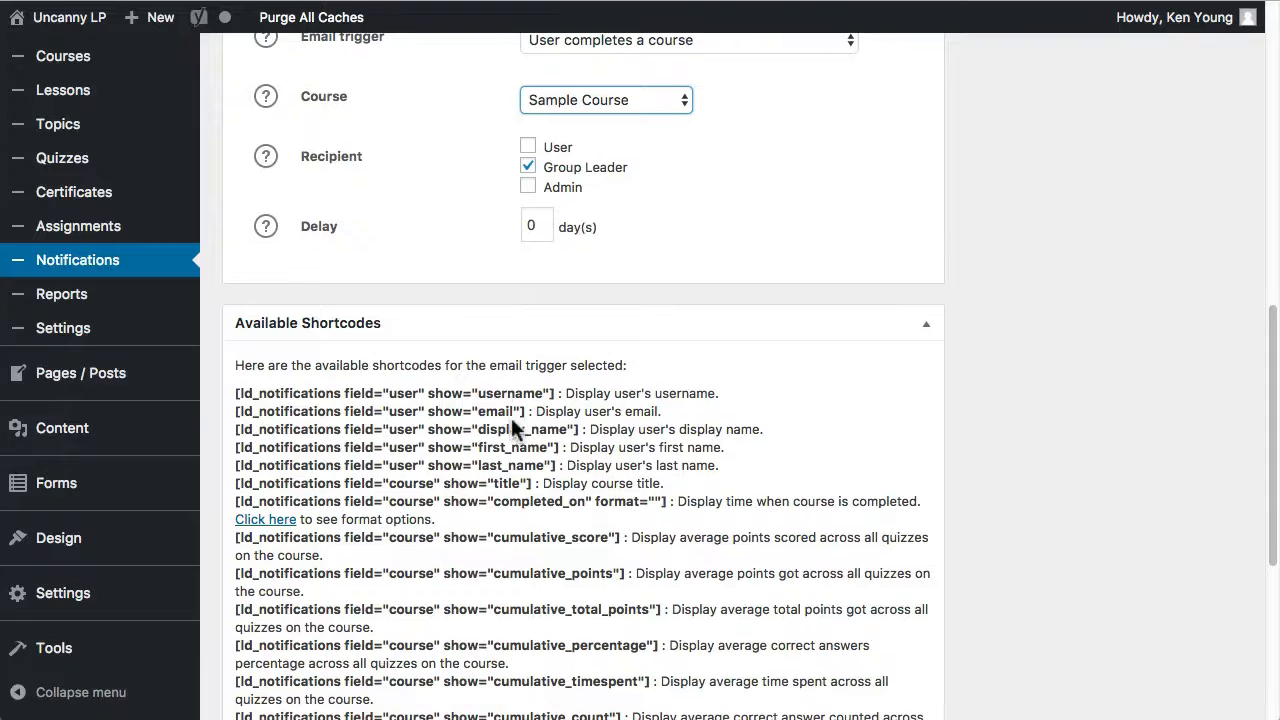
scroll(510, 480, down, 3)
scroll(510, 480, down, 6)
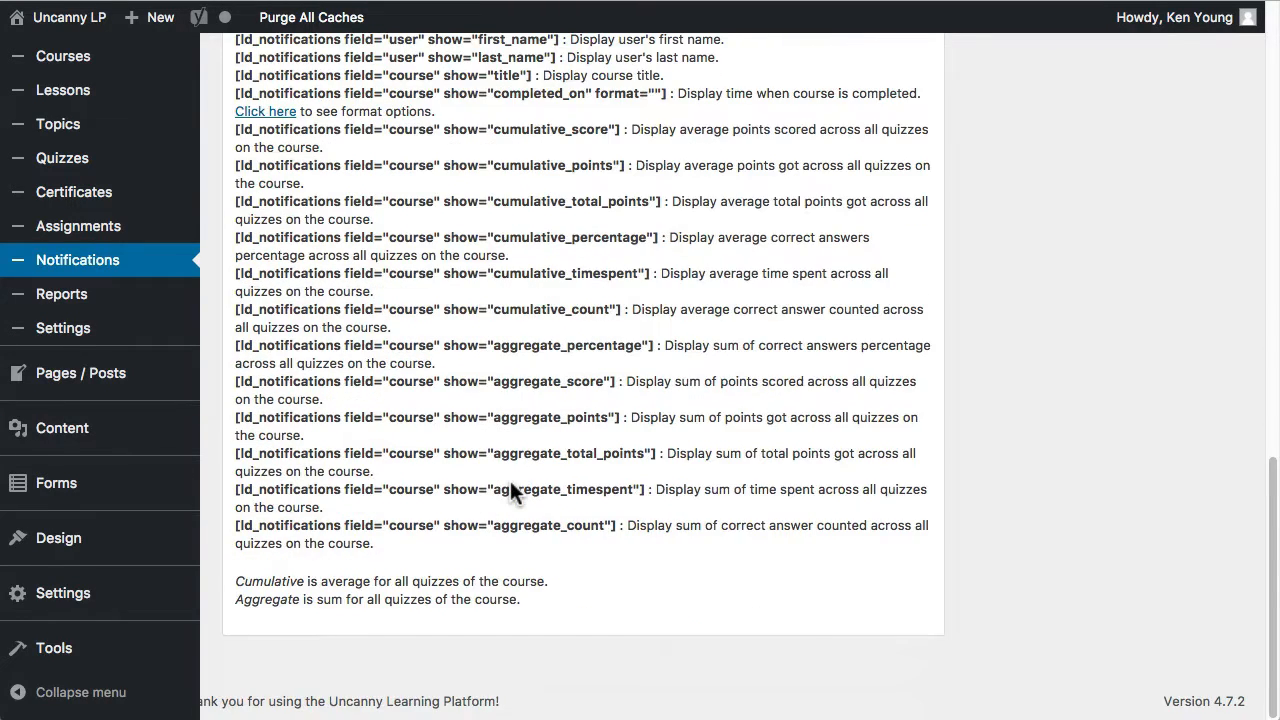
- Replace the message text after "Hi" with "Group Leader!", removing the enrollment paragraphs
scroll(510, 480, up, 20)
drag(748, 486, 252, 396)
text(Group )
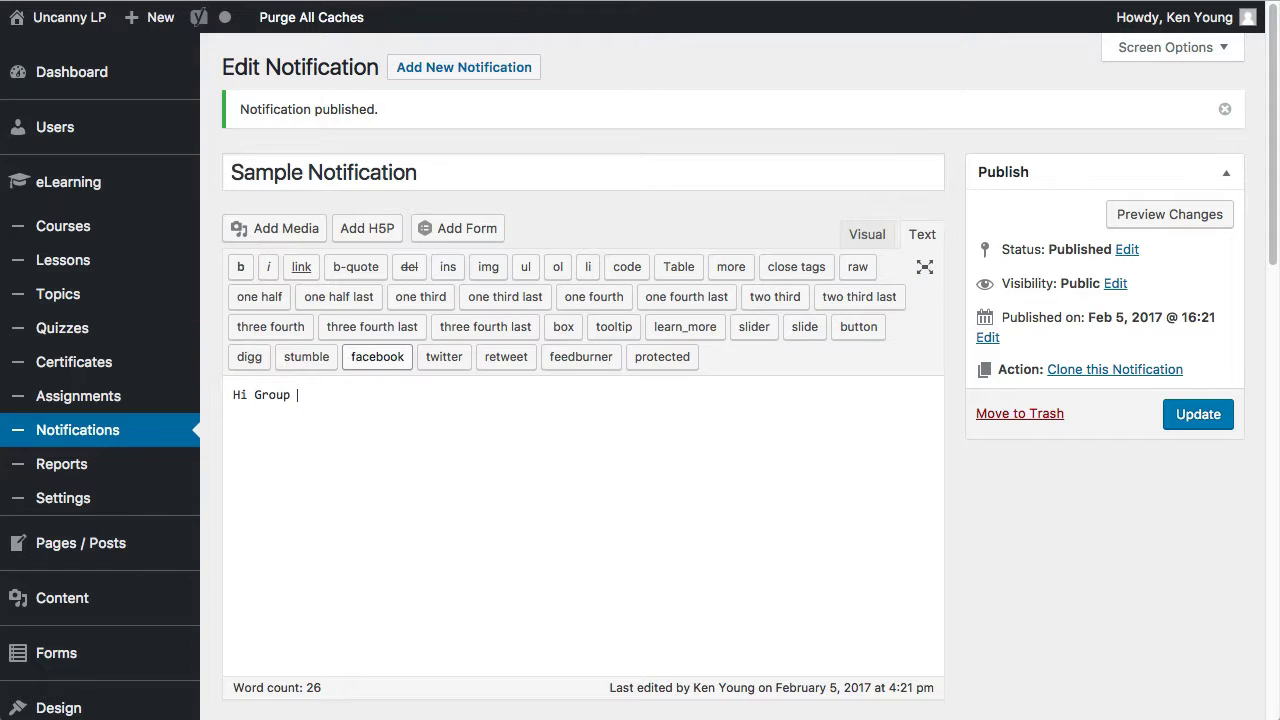
text(Leader!)
- Copy the user first-name shortcode from the available shortcodes into a new paragraph below the greeting
scroll(420, 380, down, 15)
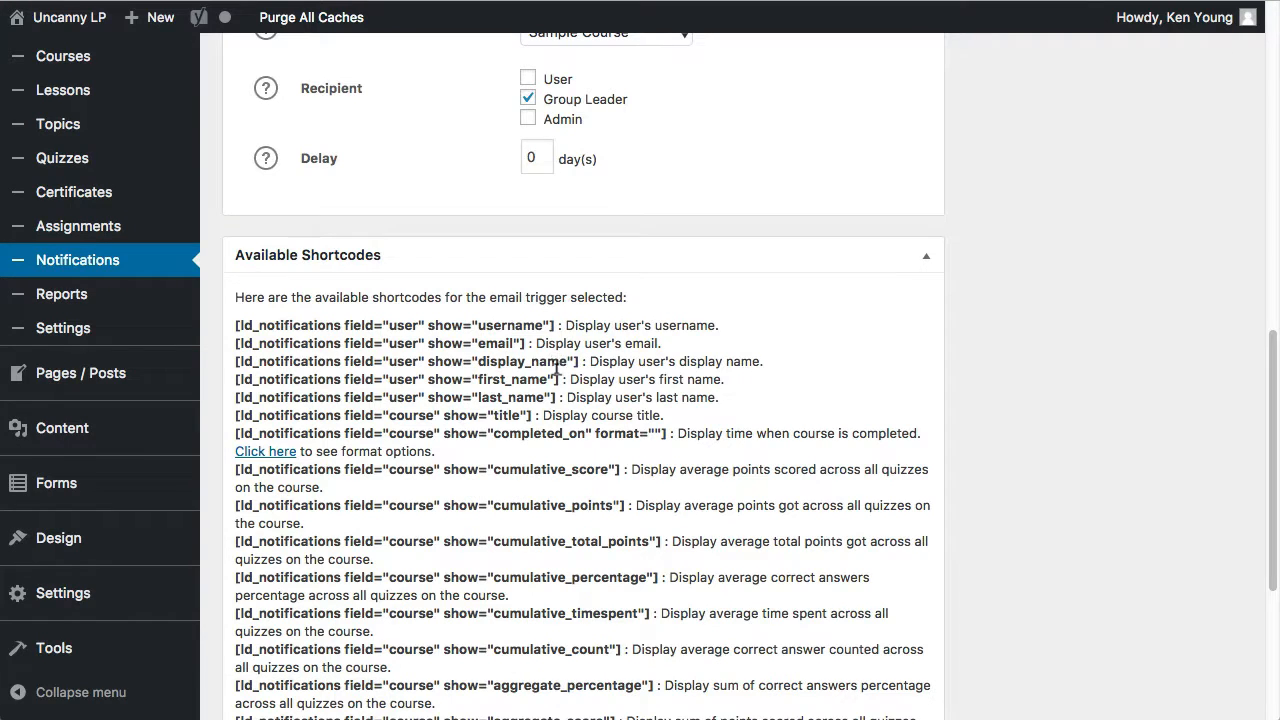
drag(558, 379, 234, 379)
key(ctrl+c)
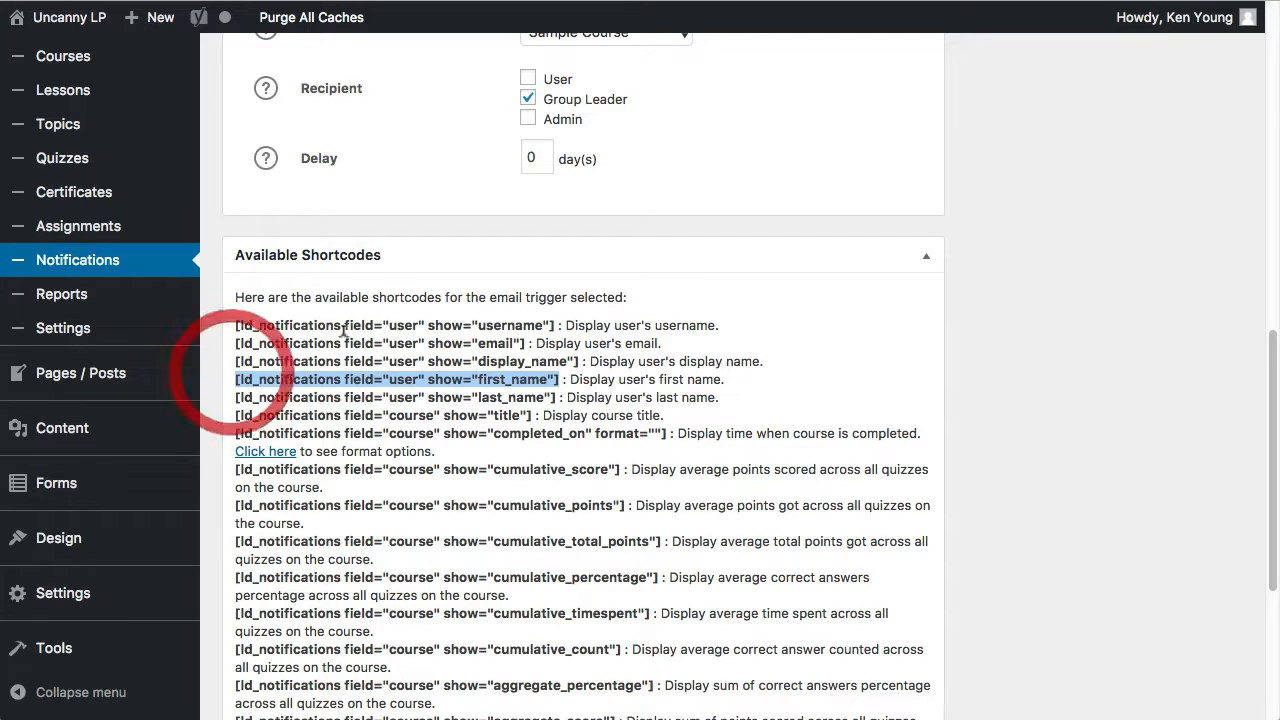
scroll(343, 331, up, 10)
click(372, 207)
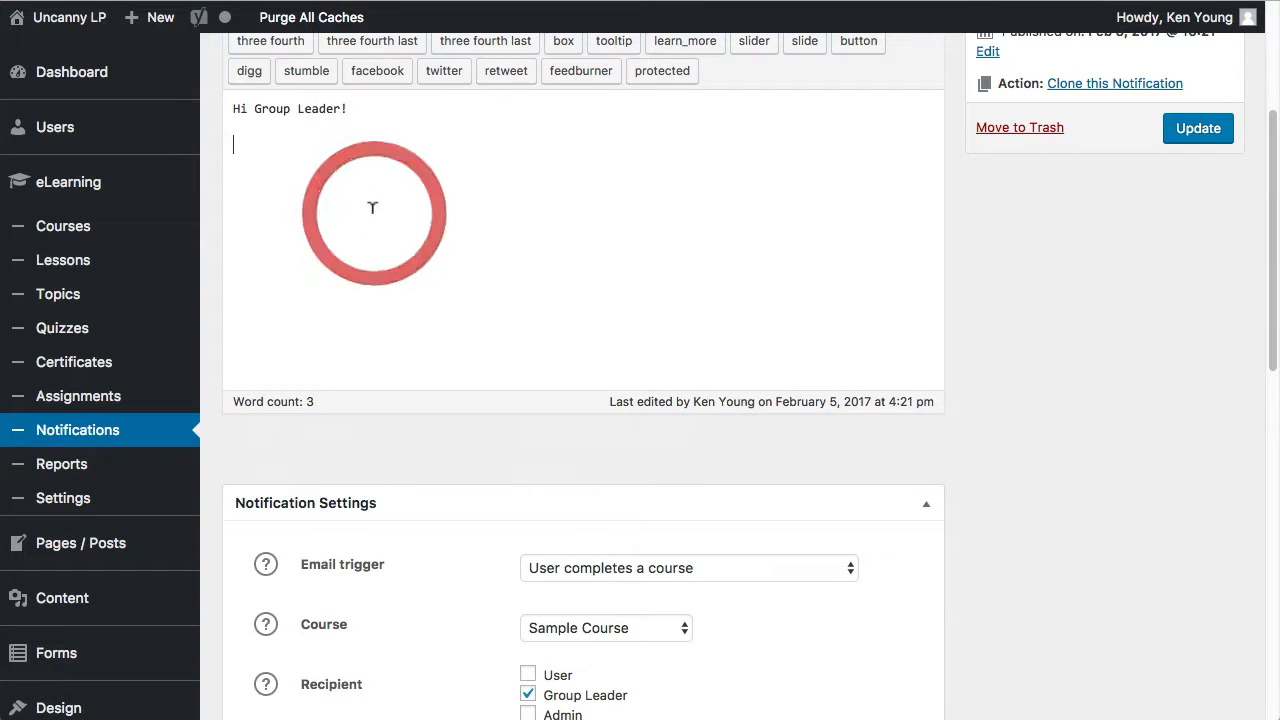
key(ctrl+v)
- Add a second copy of the shortcode after the first and change its show value to last_name
scroll(590, 490, down, 1)
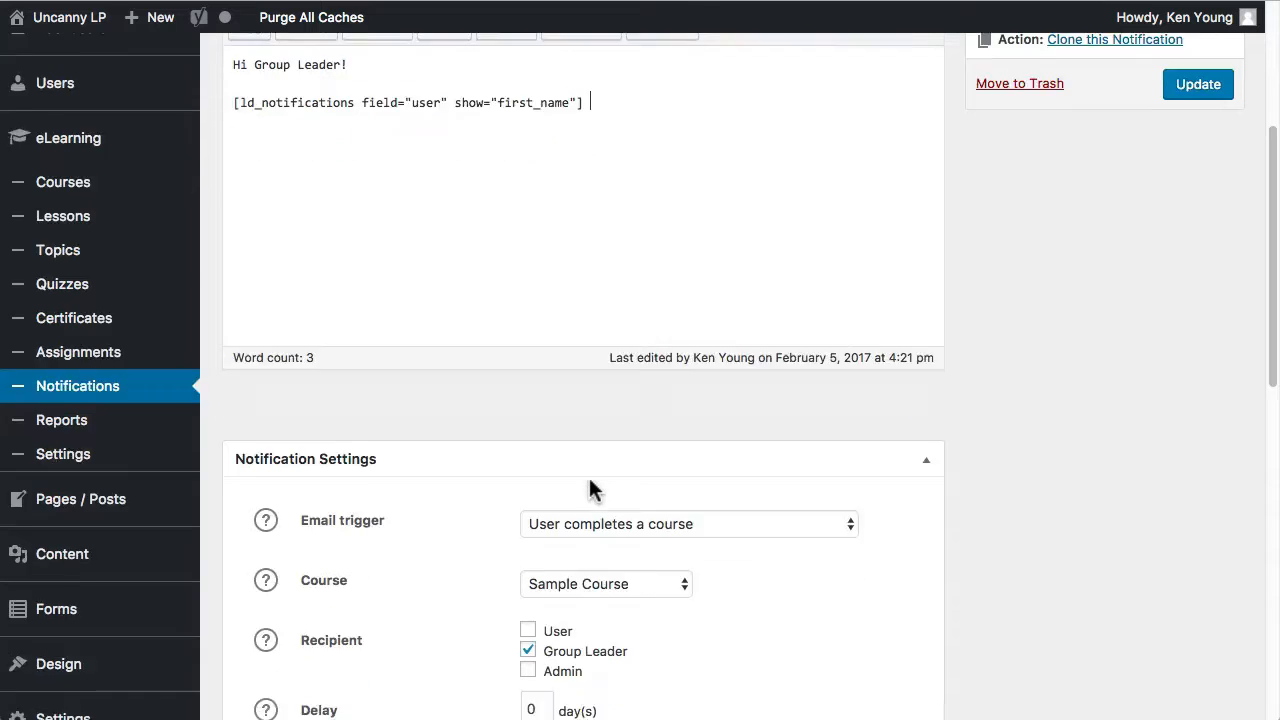
scroll(590, 490, down, 10)
scroll(886, 271, up, 18)
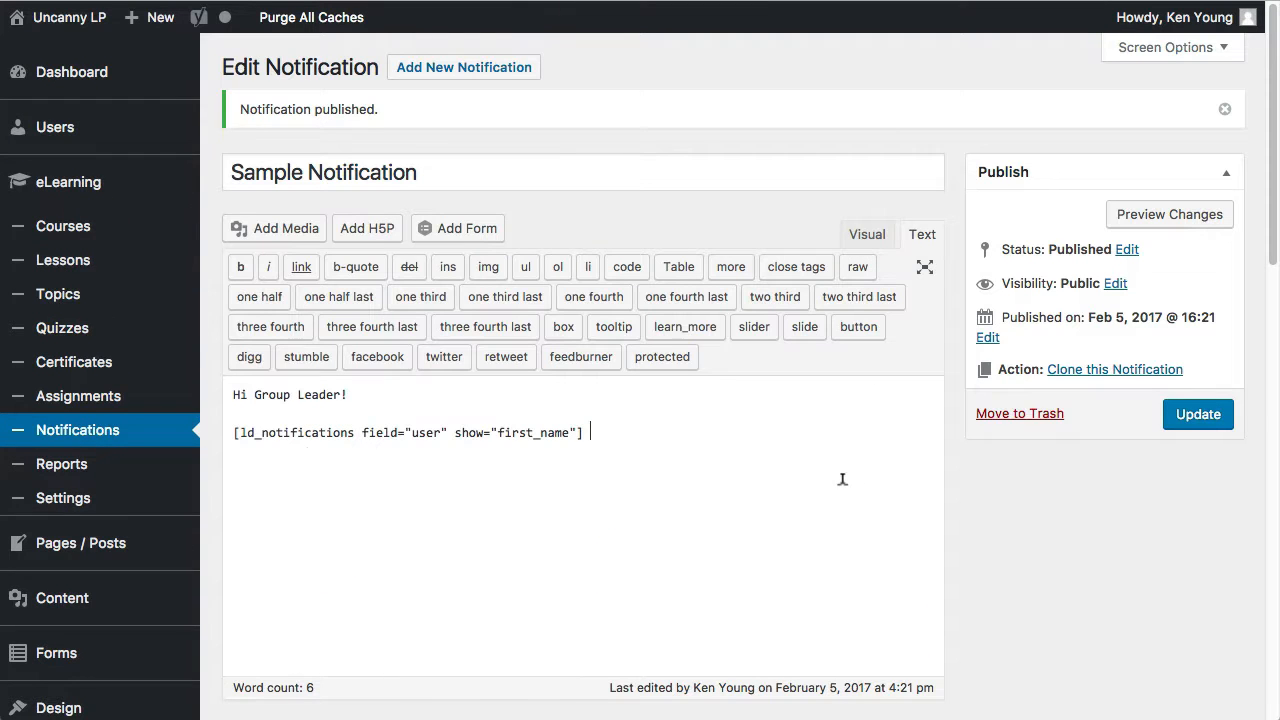
key(ctrl+v)
click(299, 443)
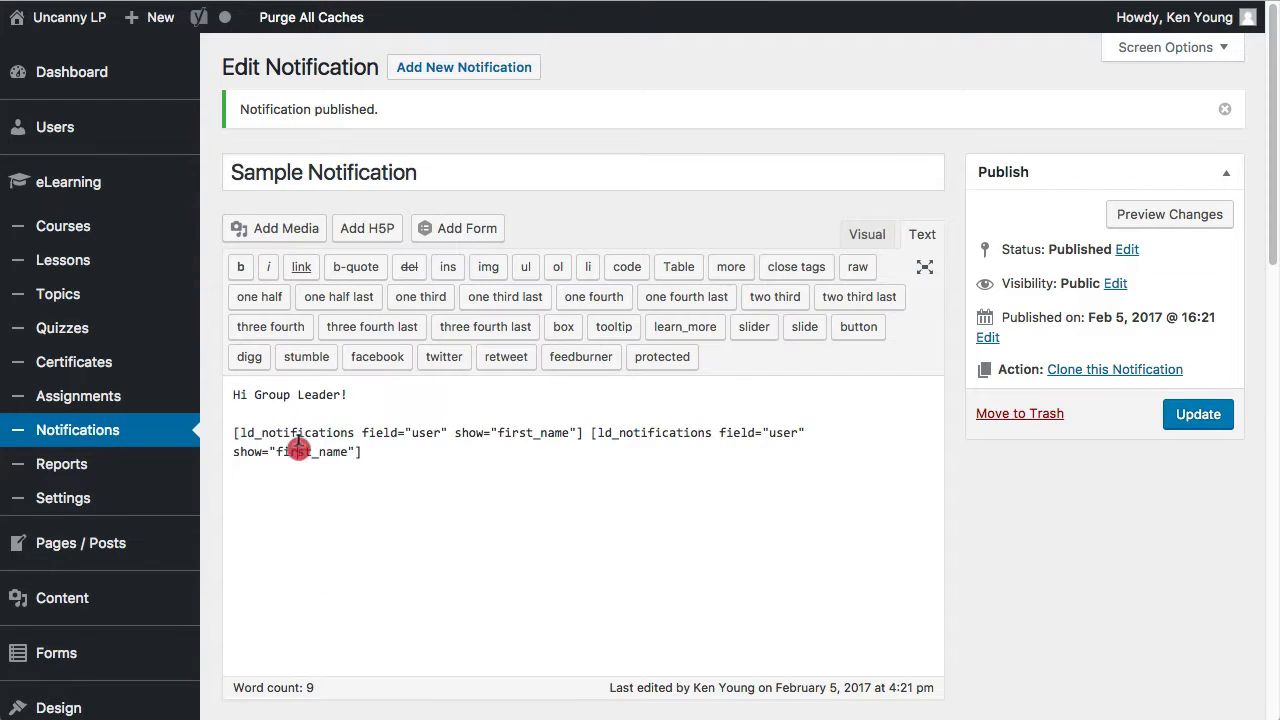
double_click(299, 451)
text(last_name)
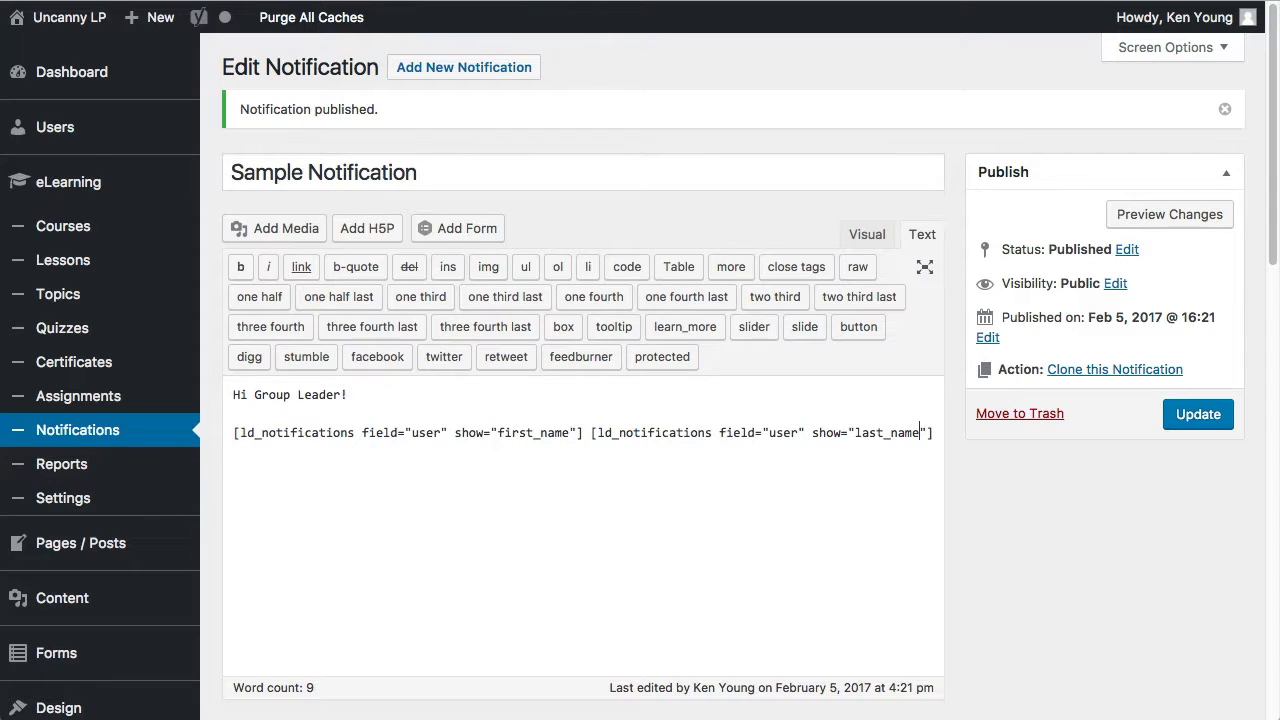
- Continue the sentence after the last-name shortcode with "just completed the Sample Course."
key(Right)
key(Return)
text(just completed the Sample Course)
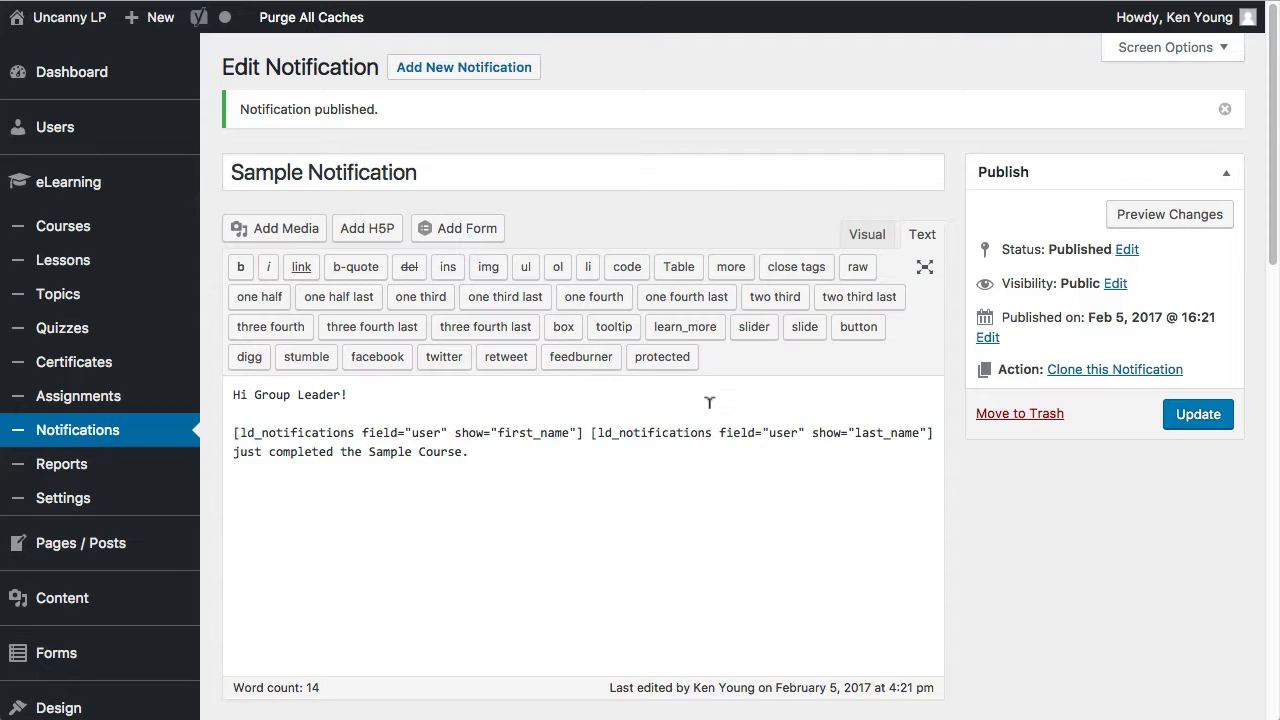
- Set the email trigger to "User passes a quiz" and choose "Sample for Certificate" as the quiz
scroll(700, 477, down, 5)
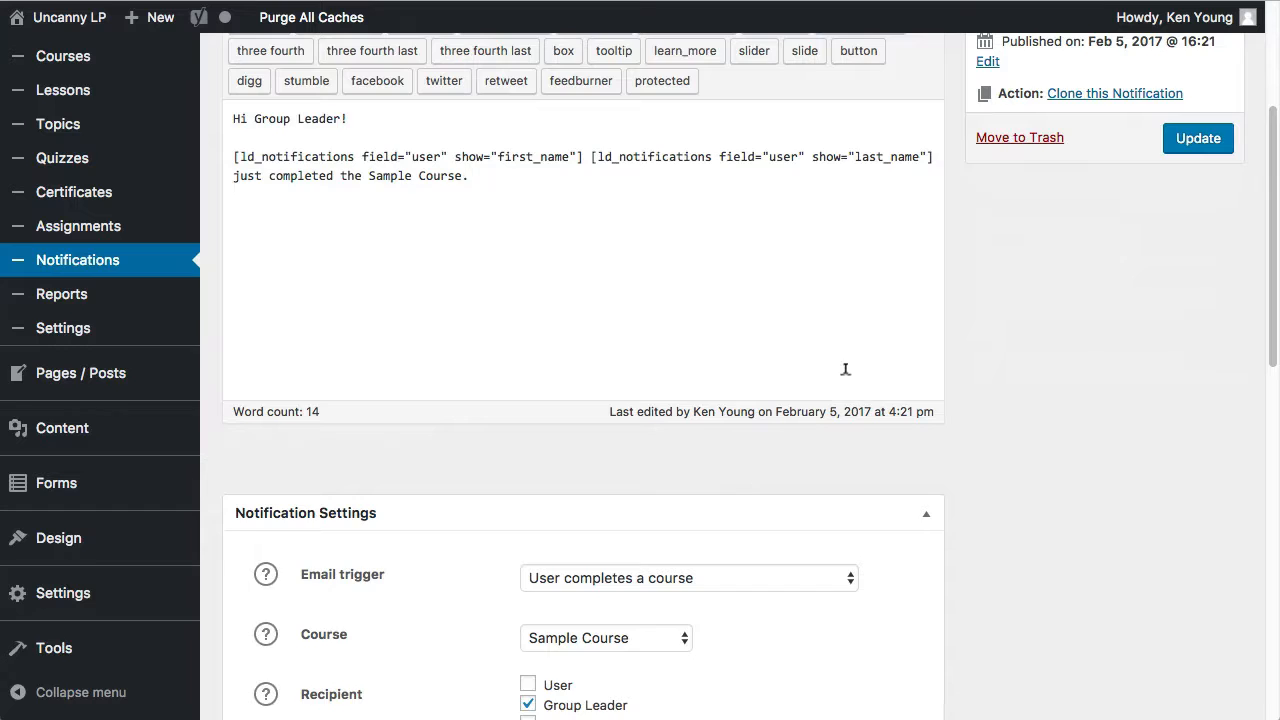
scroll(846, 370, down, 12)
scroll(811, 420, up, 8)
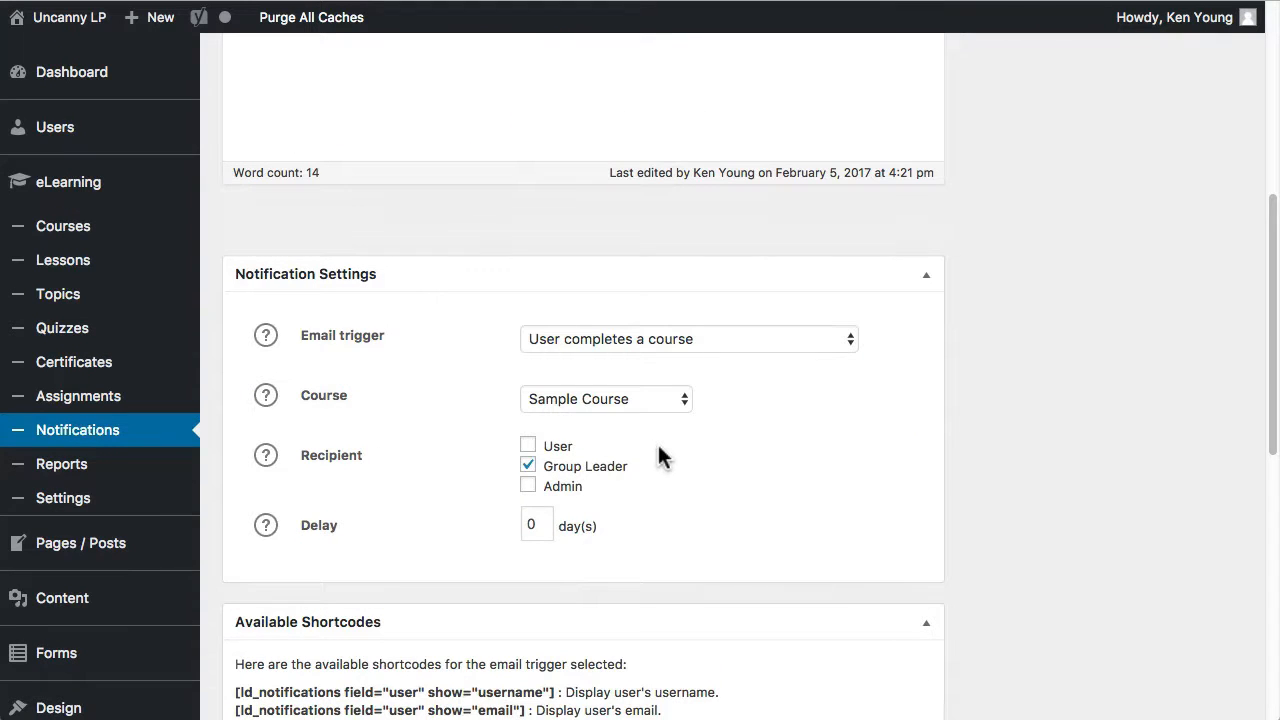
click(663, 399)
click(694, 403)
click(725, 341)
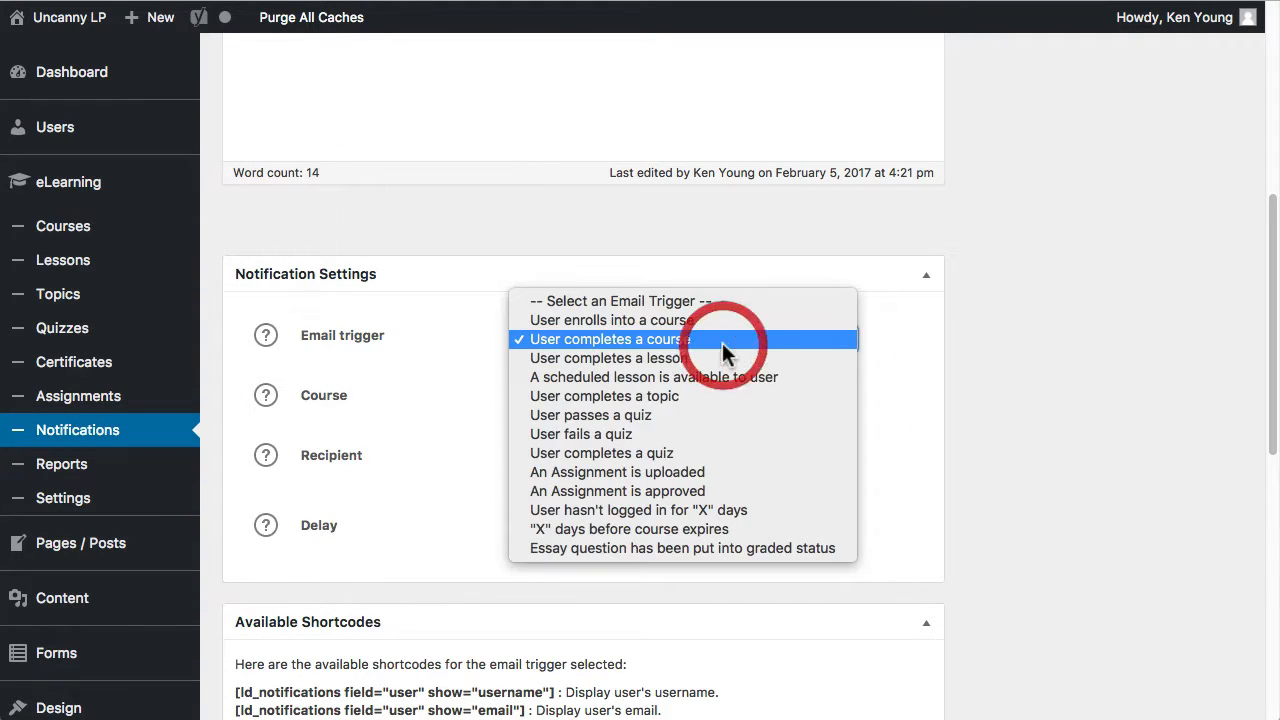
click(699, 415)
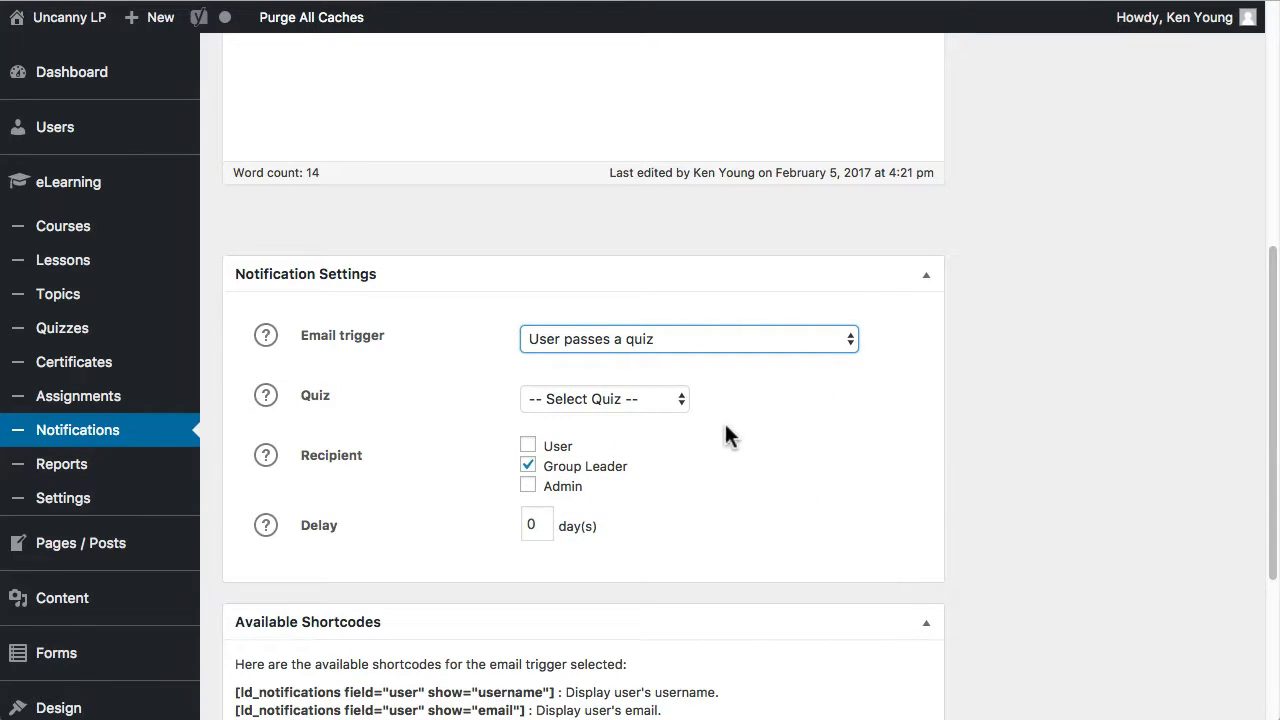
click(654, 398)
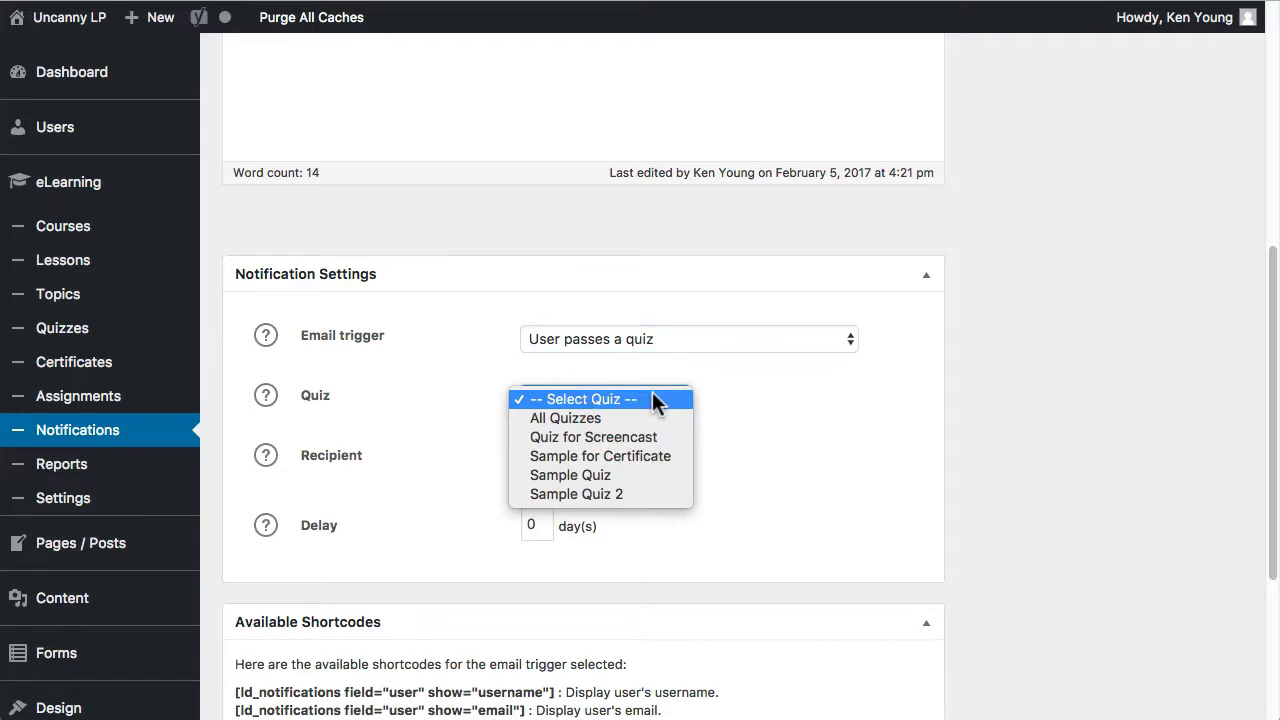
click(637, 455)
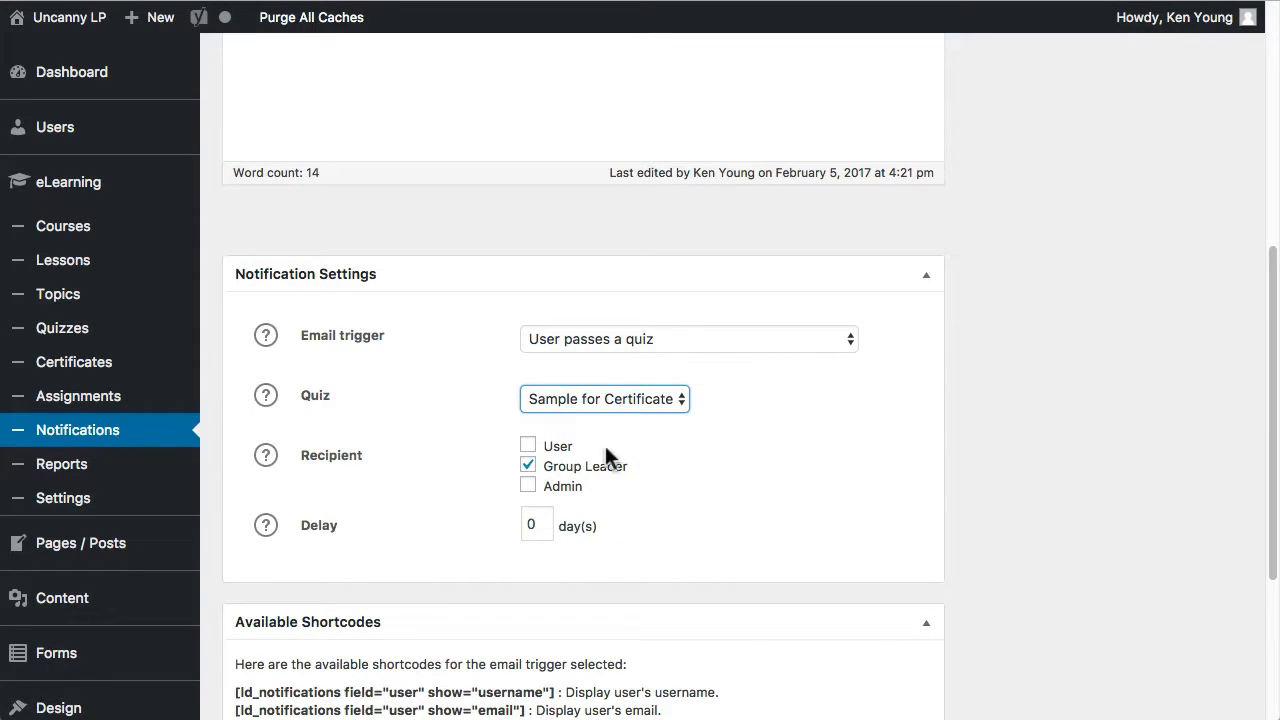
- Make User the only recipient instead of Group Leader, and review the shortcodes available for the quiz trigger
click(528, 466)
click(528, 445)
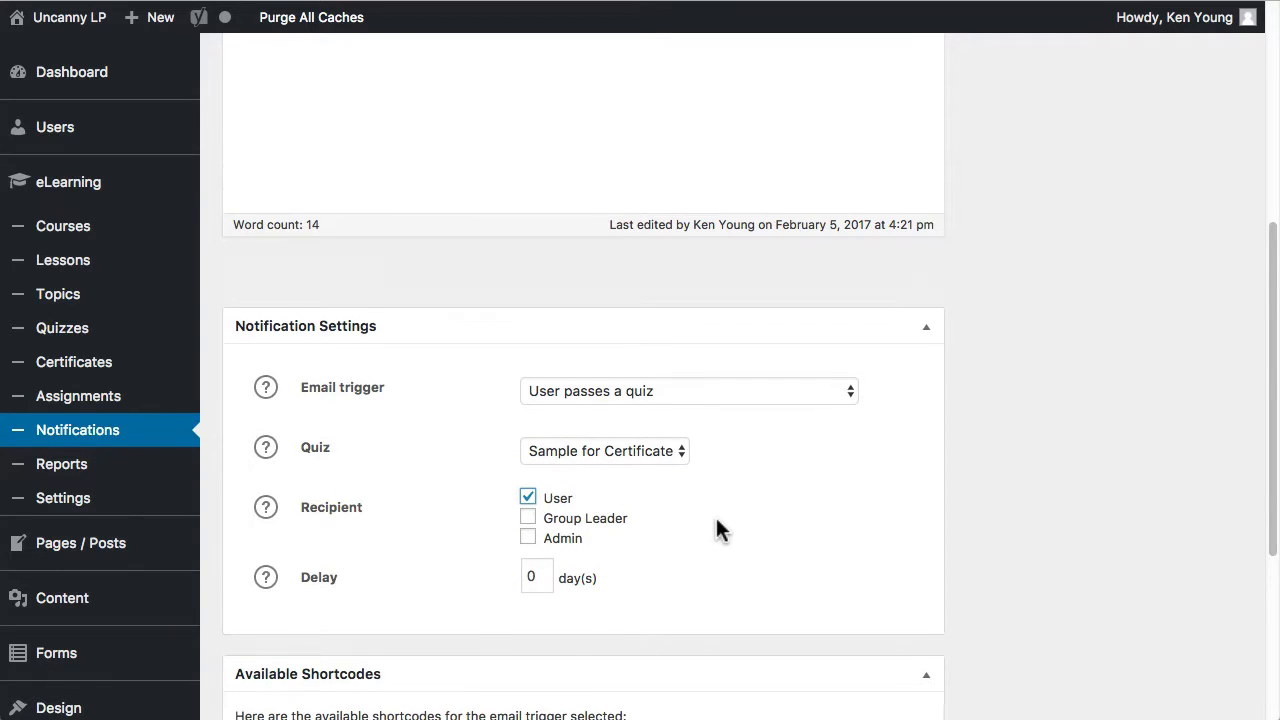
scroll(714, 525, down, 3)
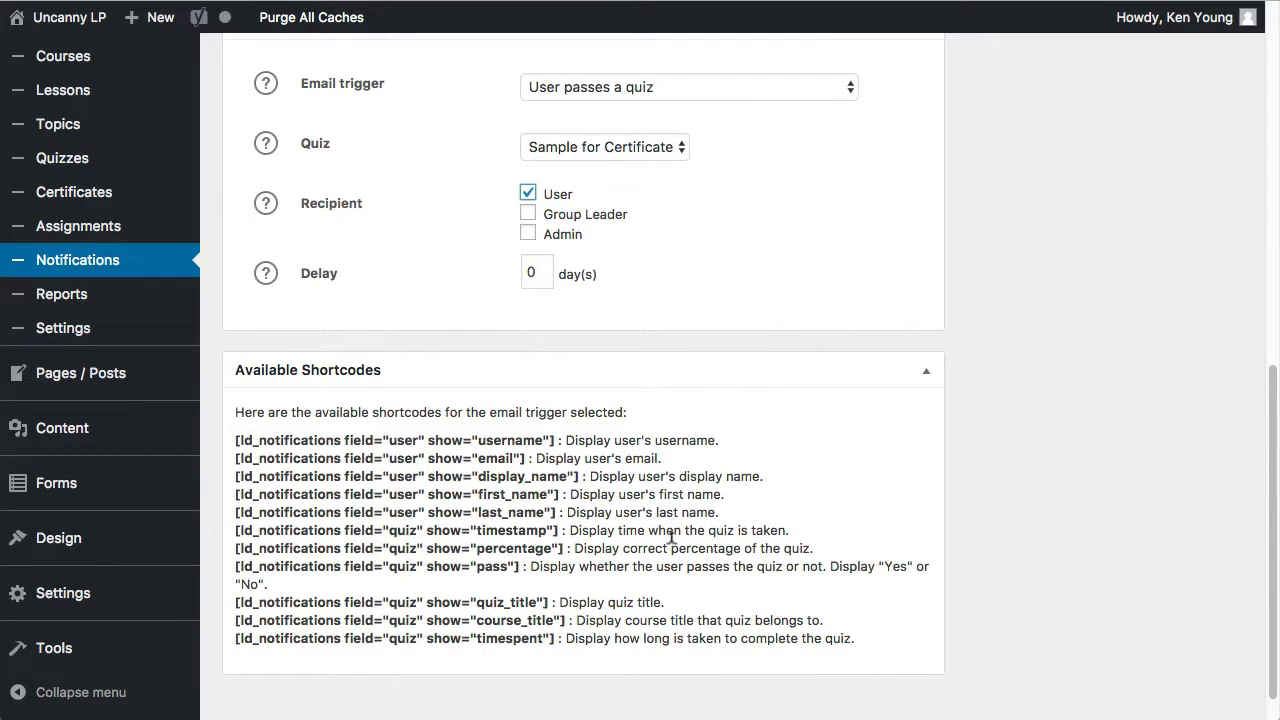
- Delete "Group Leader!" and the blank line after it so the name shortcodes directly follow "Hi"
scroll(672, 545, up, 10)
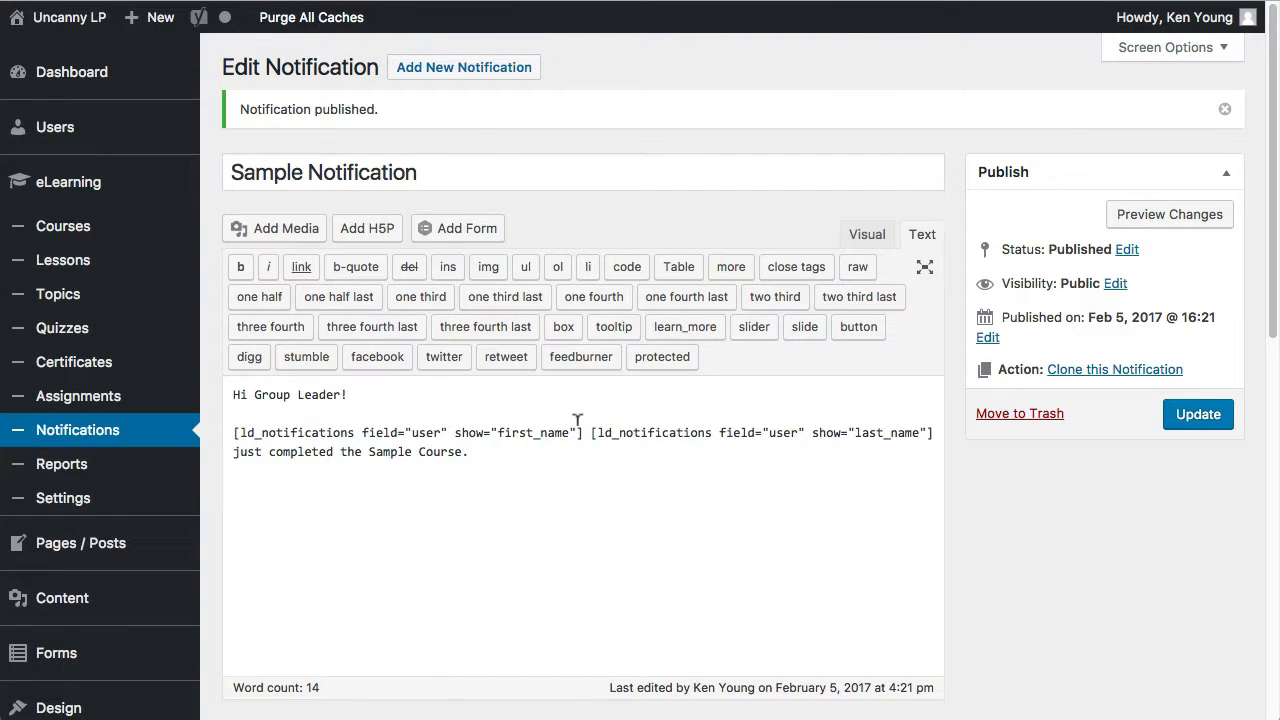
drag(254, 394, 410, 394)
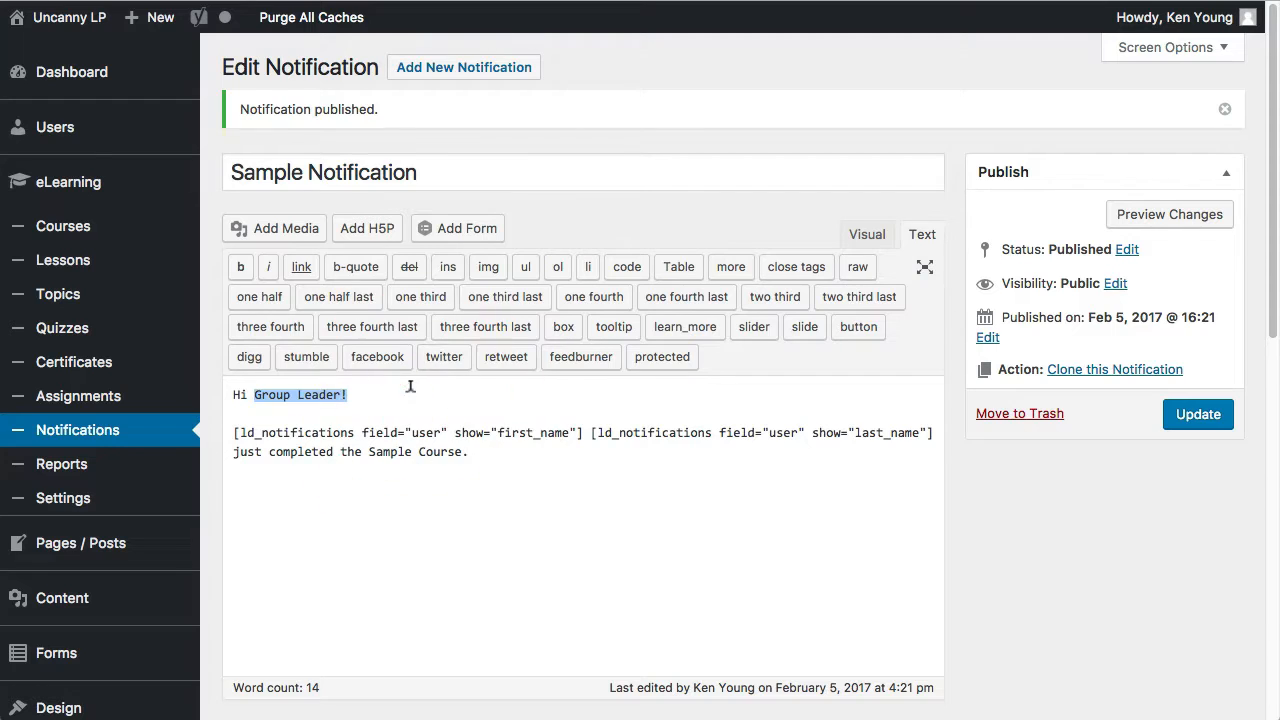
key(BackSpace)
key(Delete)
key(Delete)
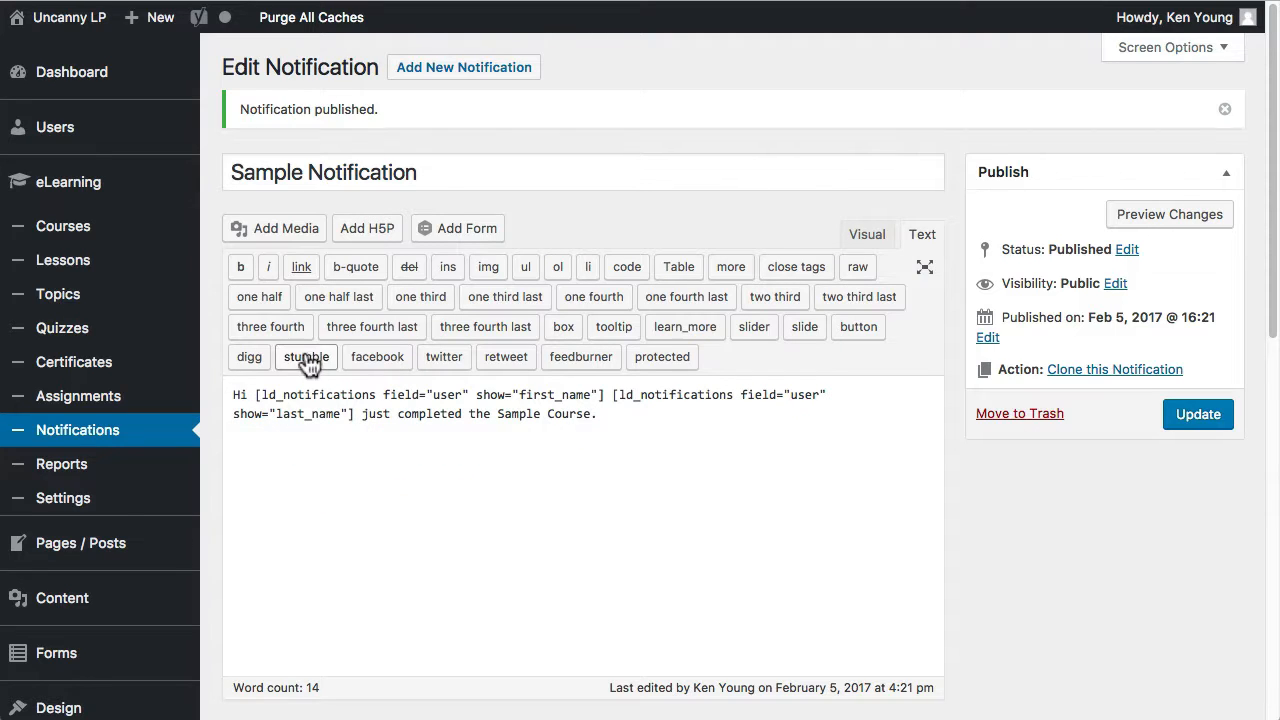
- Replace "just completed the Sample Course." with a comma and a new paragraph reading "You just passed the Sample Quiz!"
click(598, 413)
shift+click(358, 413)
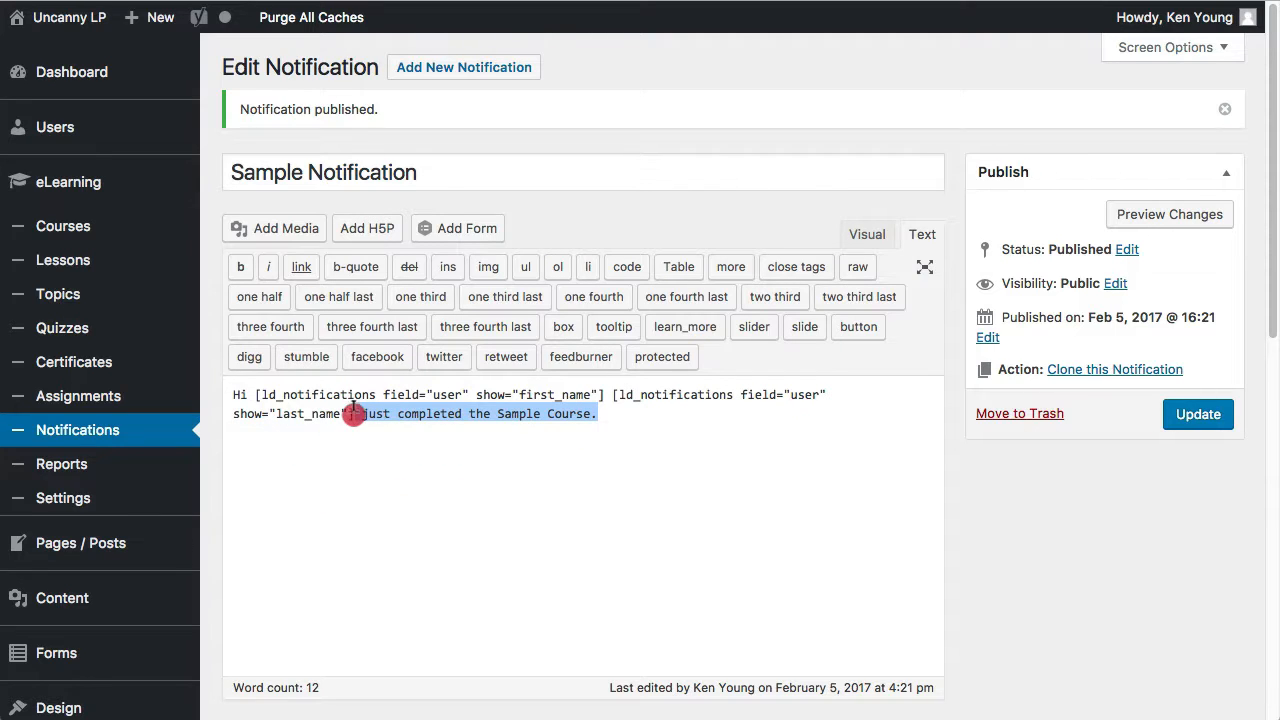
text(,)
key(Return)
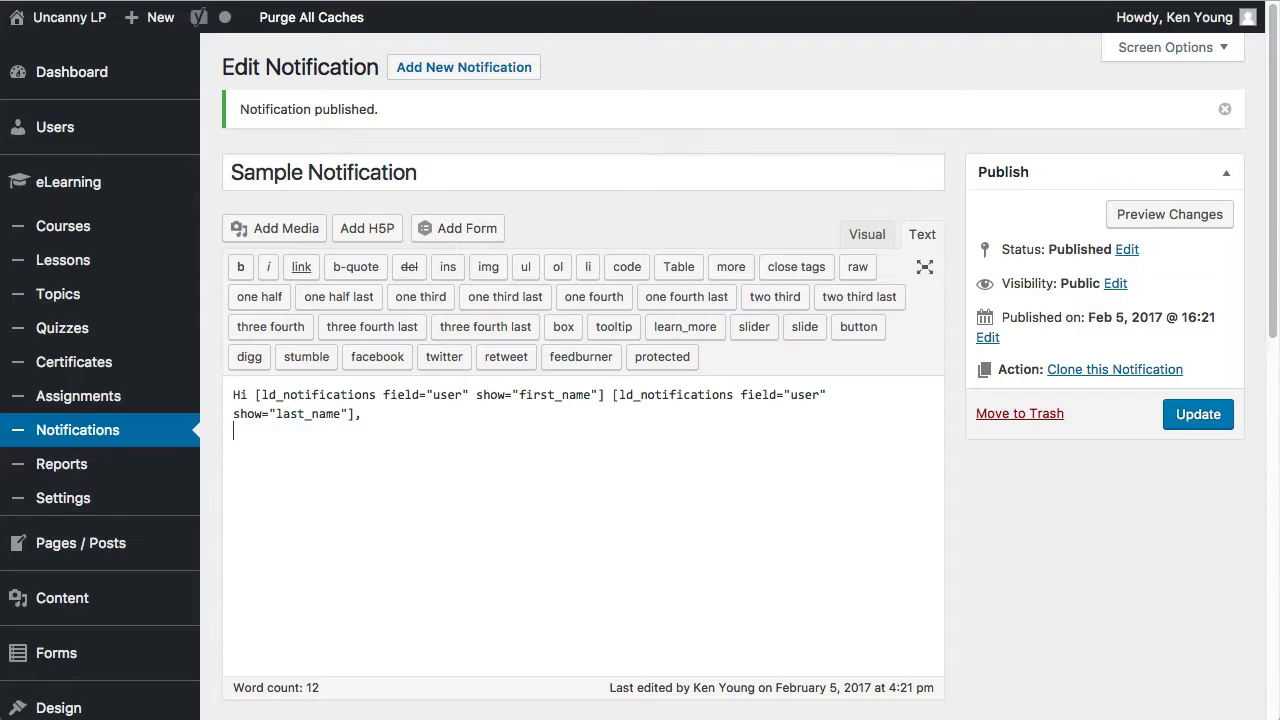
text(You just passed the Sample Quiz!)
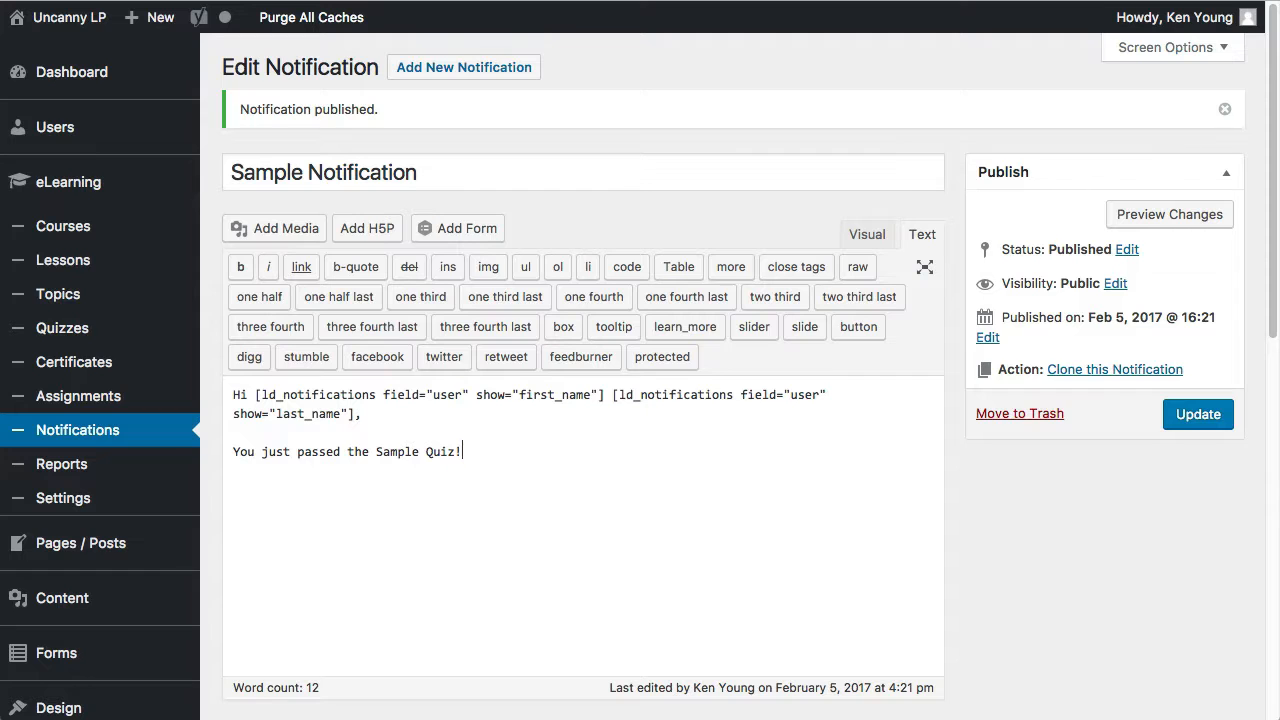
- Highlight the quiz title shortcode among the available shortcodes and review the quizzes the trigger can apply to
scroll(540, 450, down, 10)
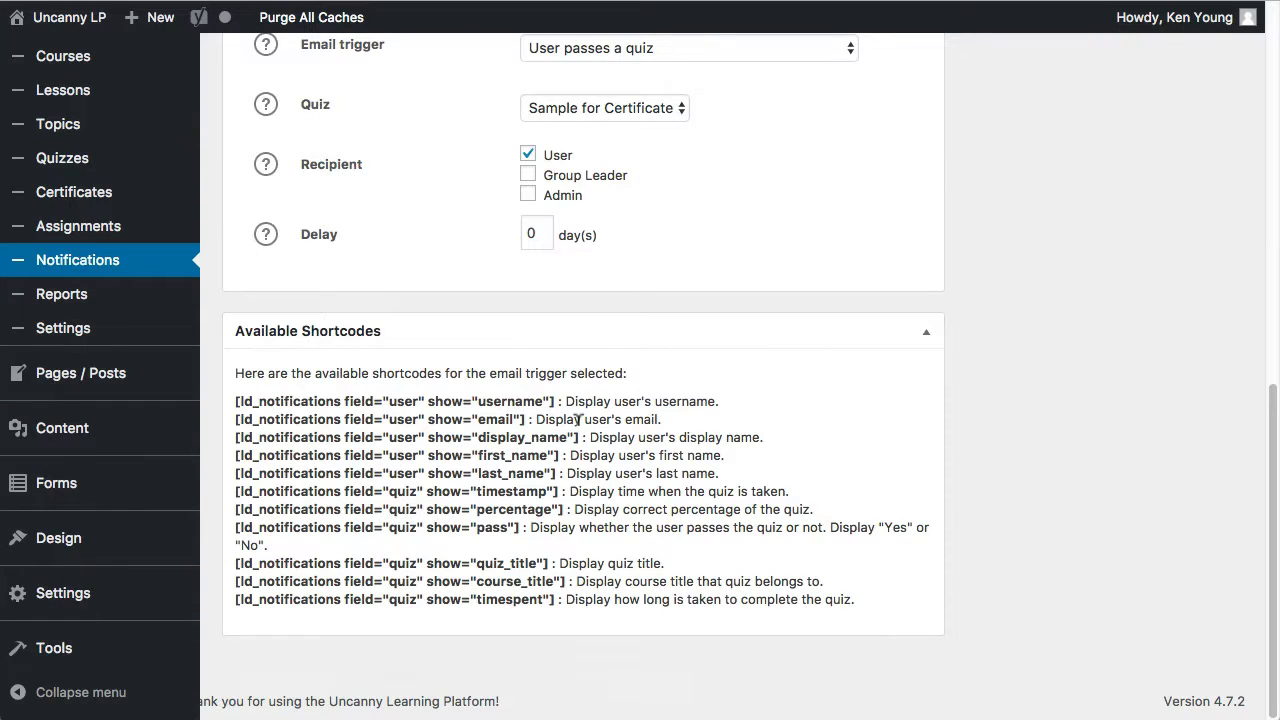
drag(548, 556, 234, 563)
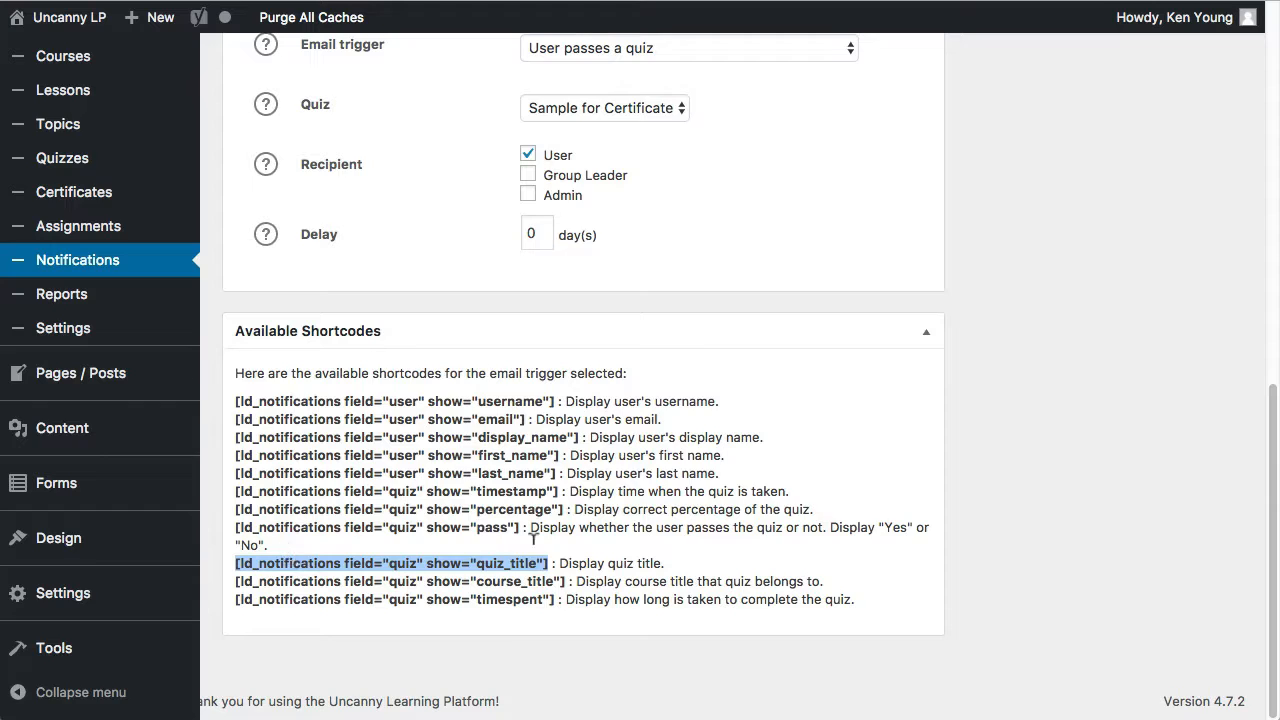
scroll(531, 529, up, 3)
click(640, 243)
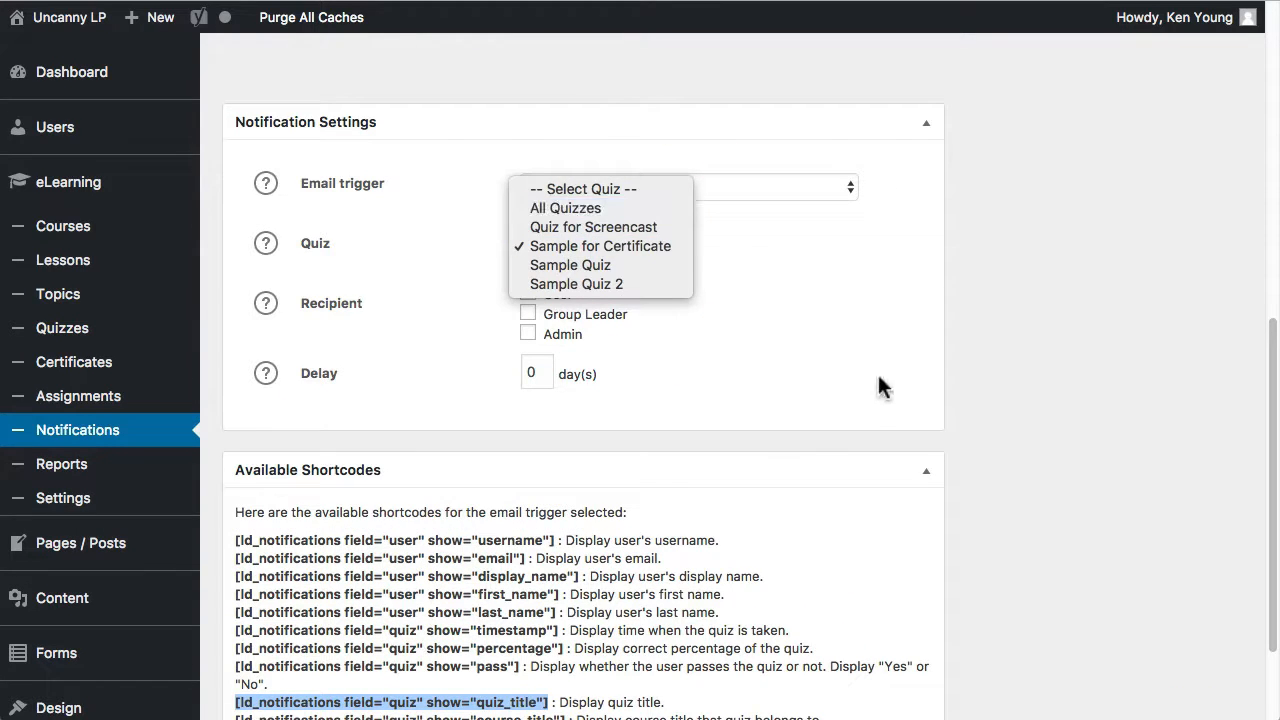
click(880, 345)
scroll(780, 620, down, 3)
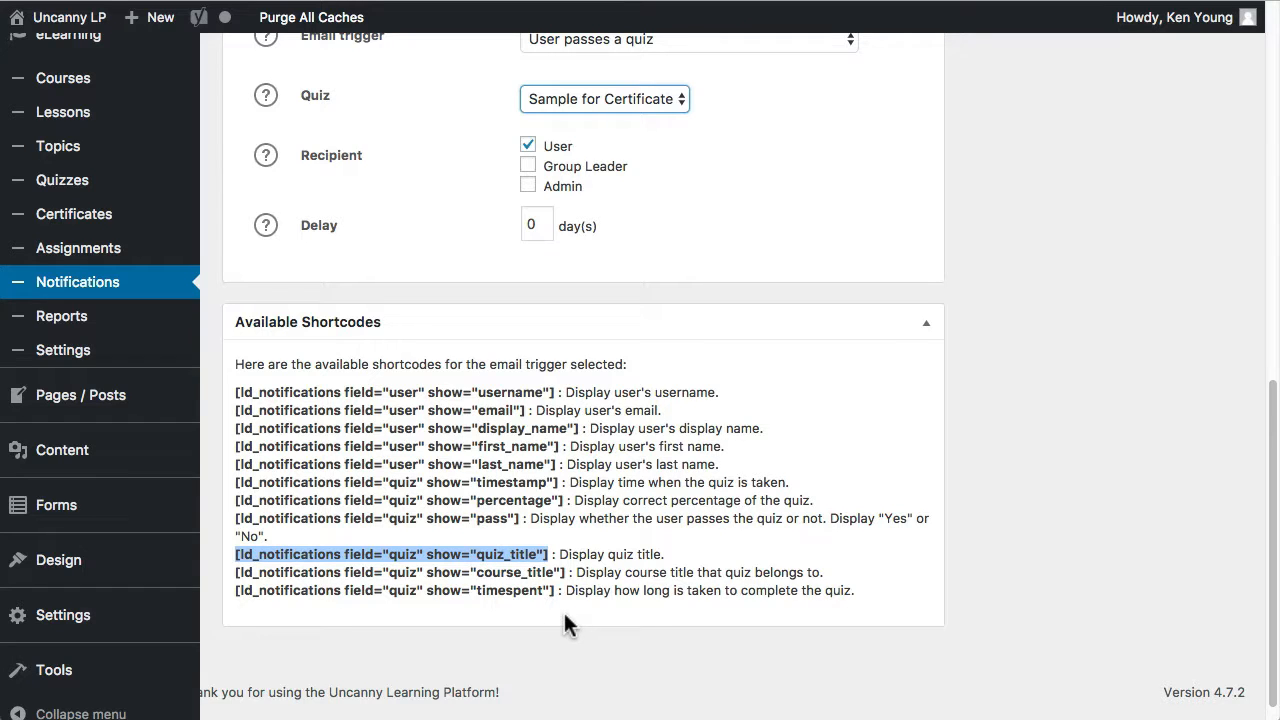
- Copy the quiz time-spent shortcode and add the sentence "You spent [ld_notifications field="quiz" show="timespent"] in the quiz." after the quiz-passed sentence
click(553, 589)
drag(553, 589, 218, 594)
key(ctrl+c)
scroll(470, 570, up, 10)
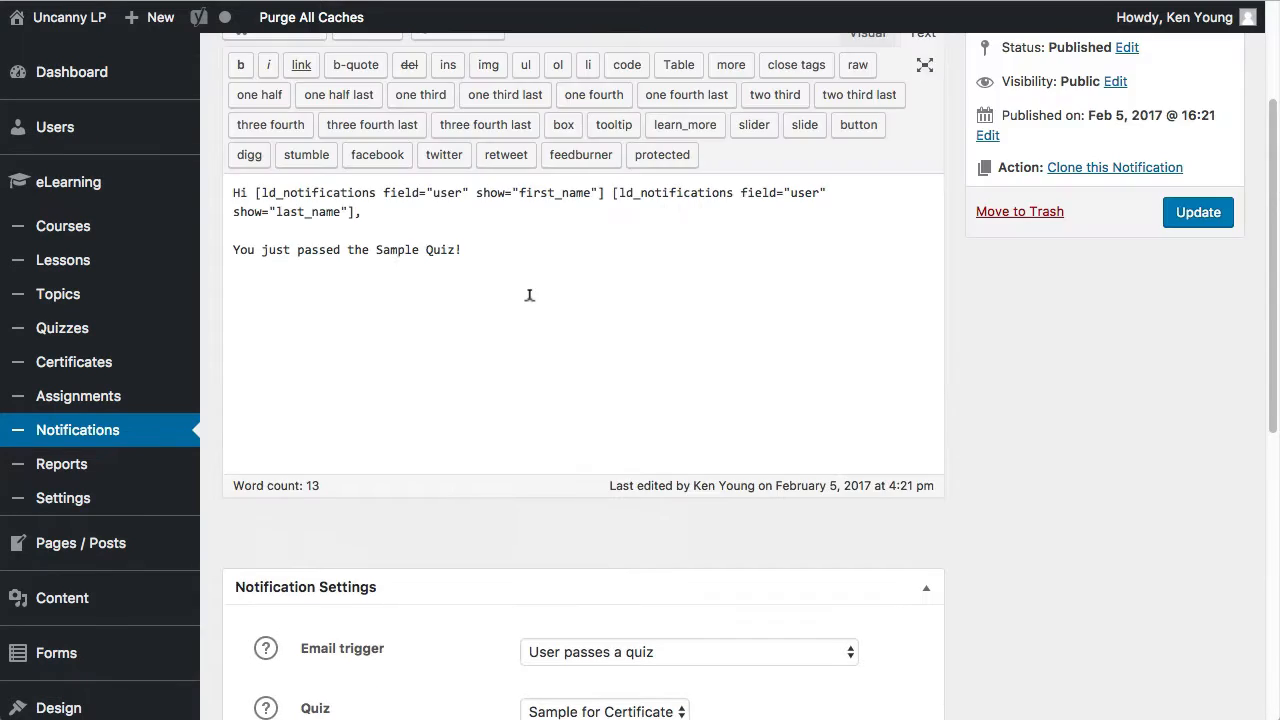
click(559, 273)
text(You spent)
key(ctrl+v)
- Set the email trigger to "User completes a topic" and review the topics it offers without choosing one
scroll(868, 511, down, 6)
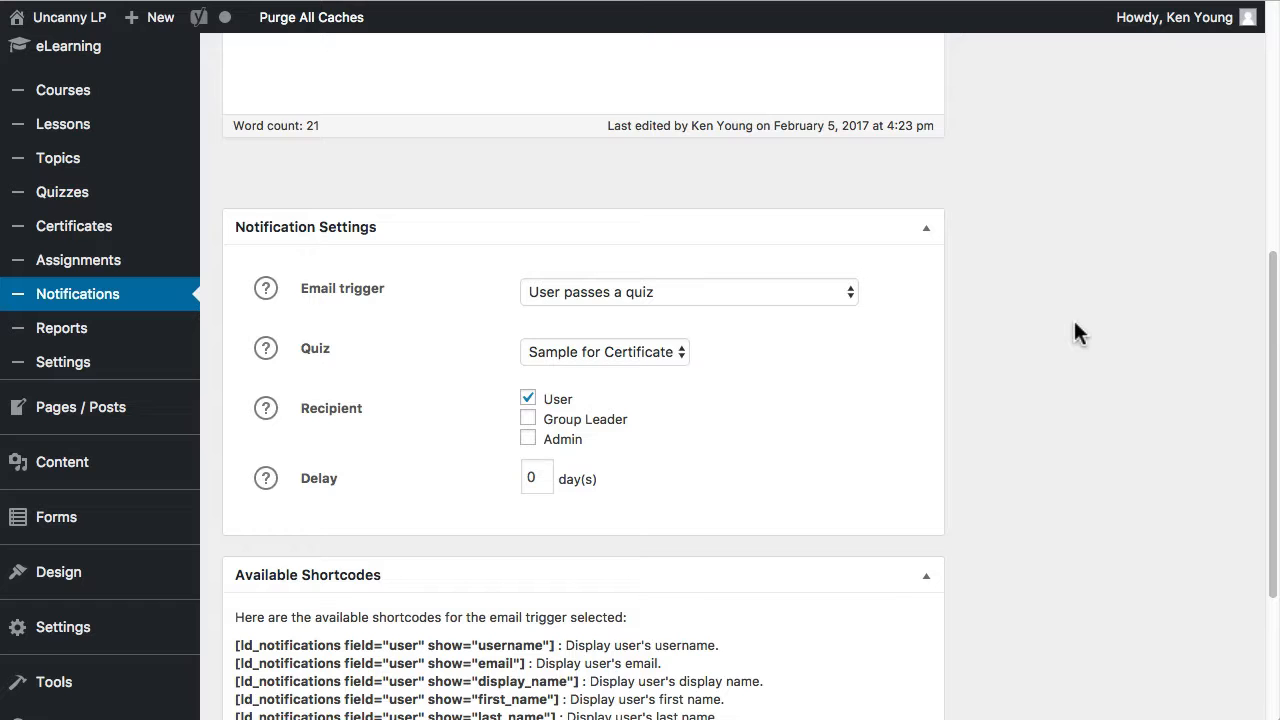
scroll(1080, 365, down, 1)
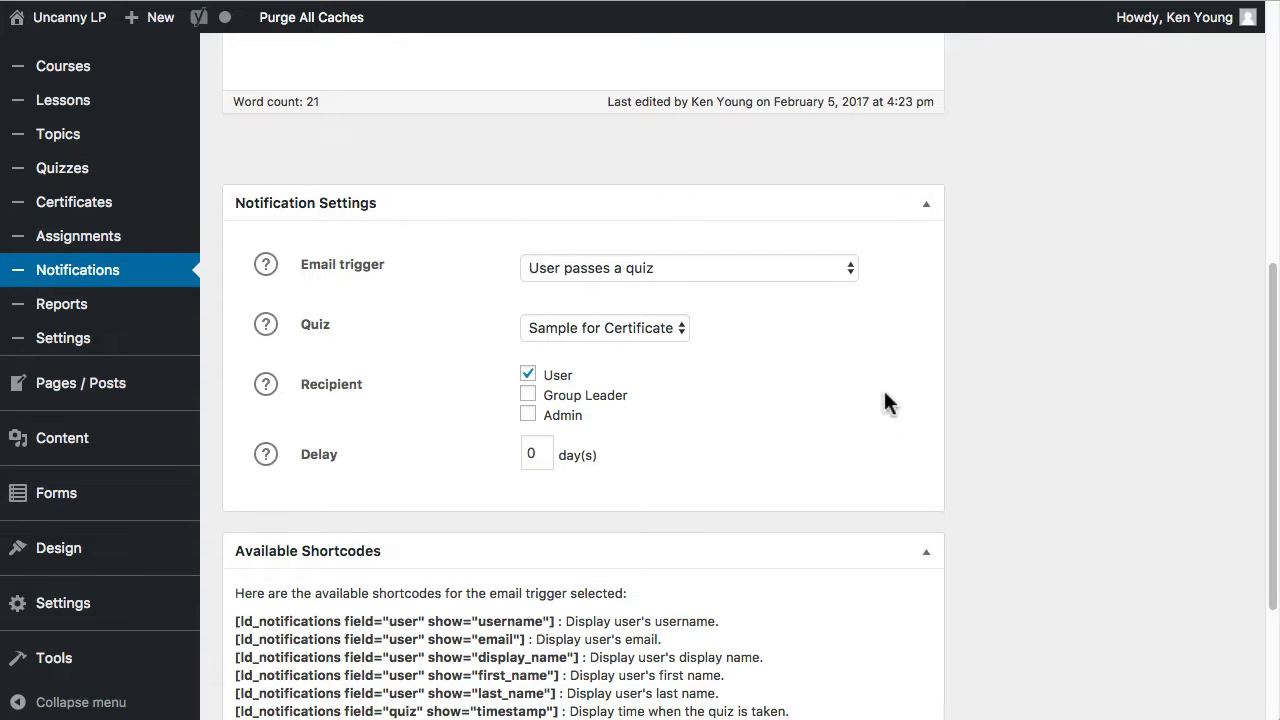
click(780, 275)
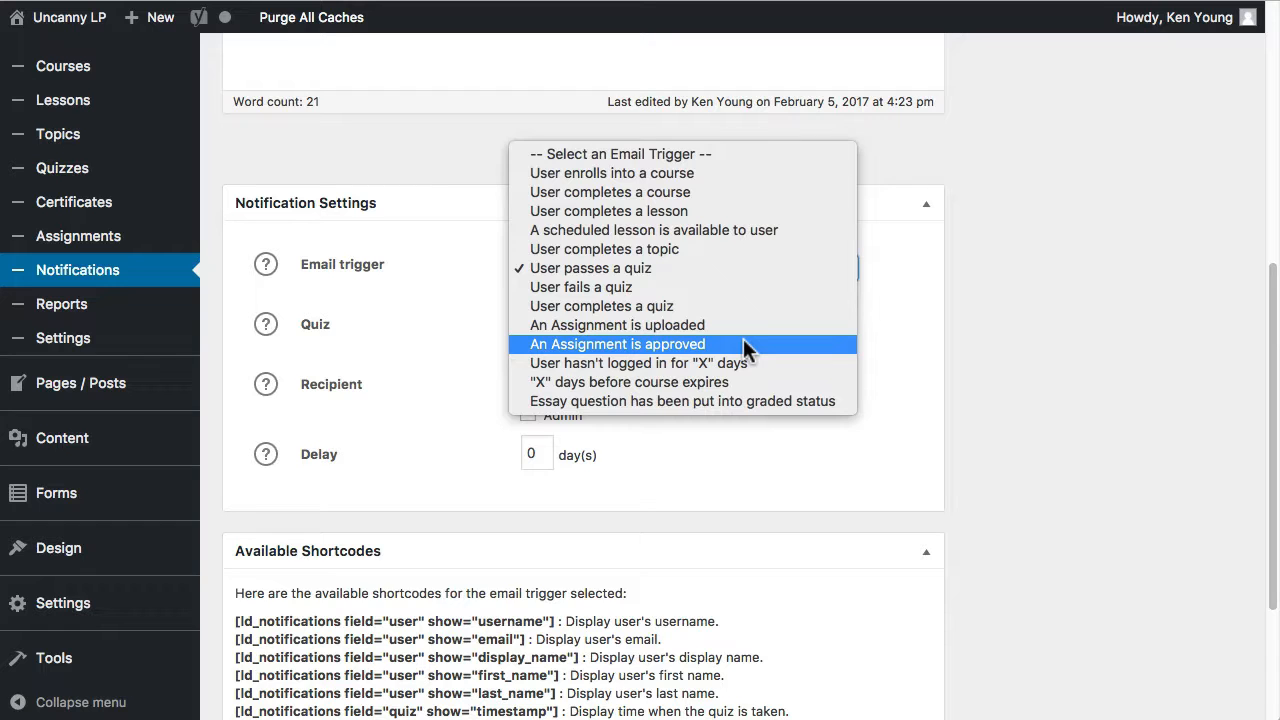
click(664, 245)
click(682, 329)
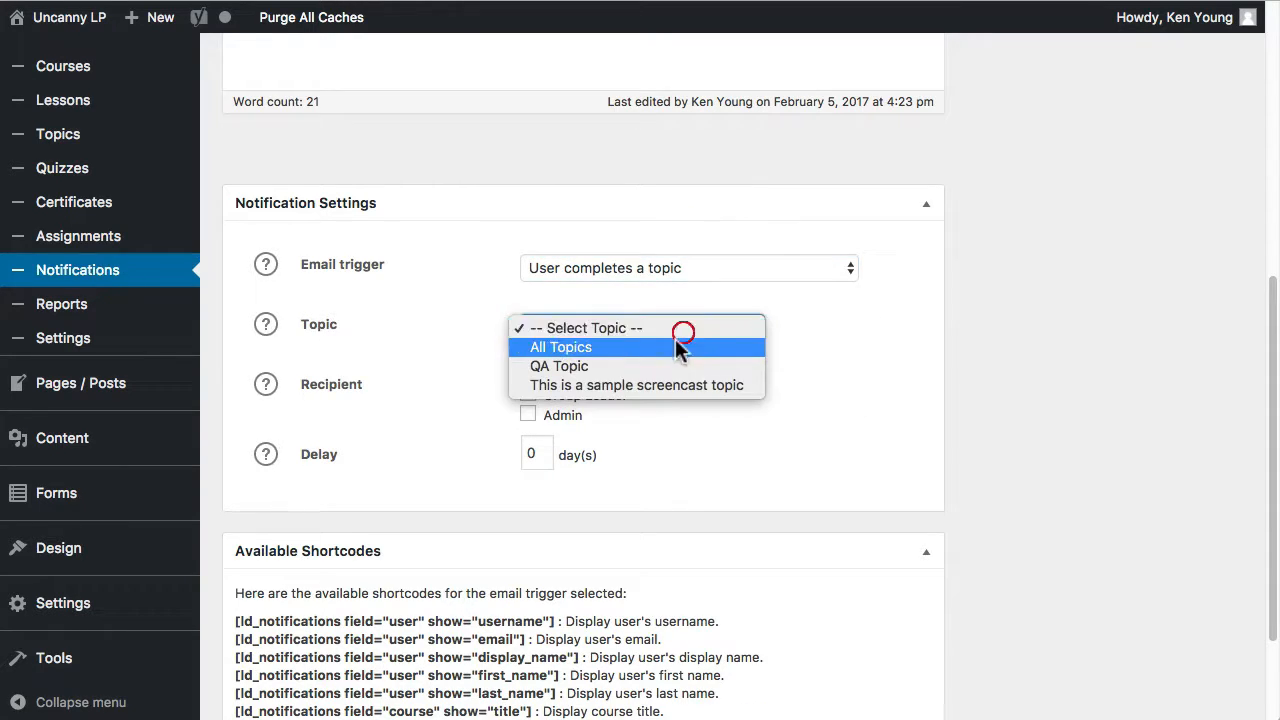
click(882, 366)
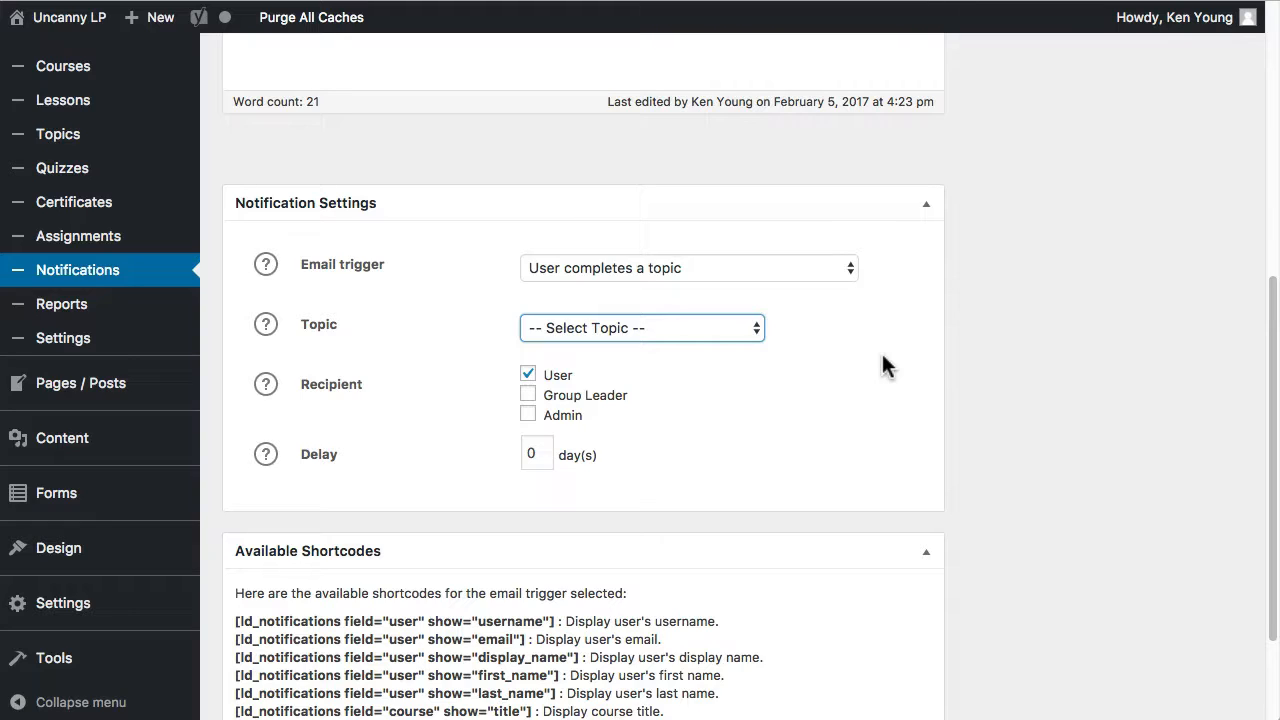
scroll(1048, 358, up, 5)
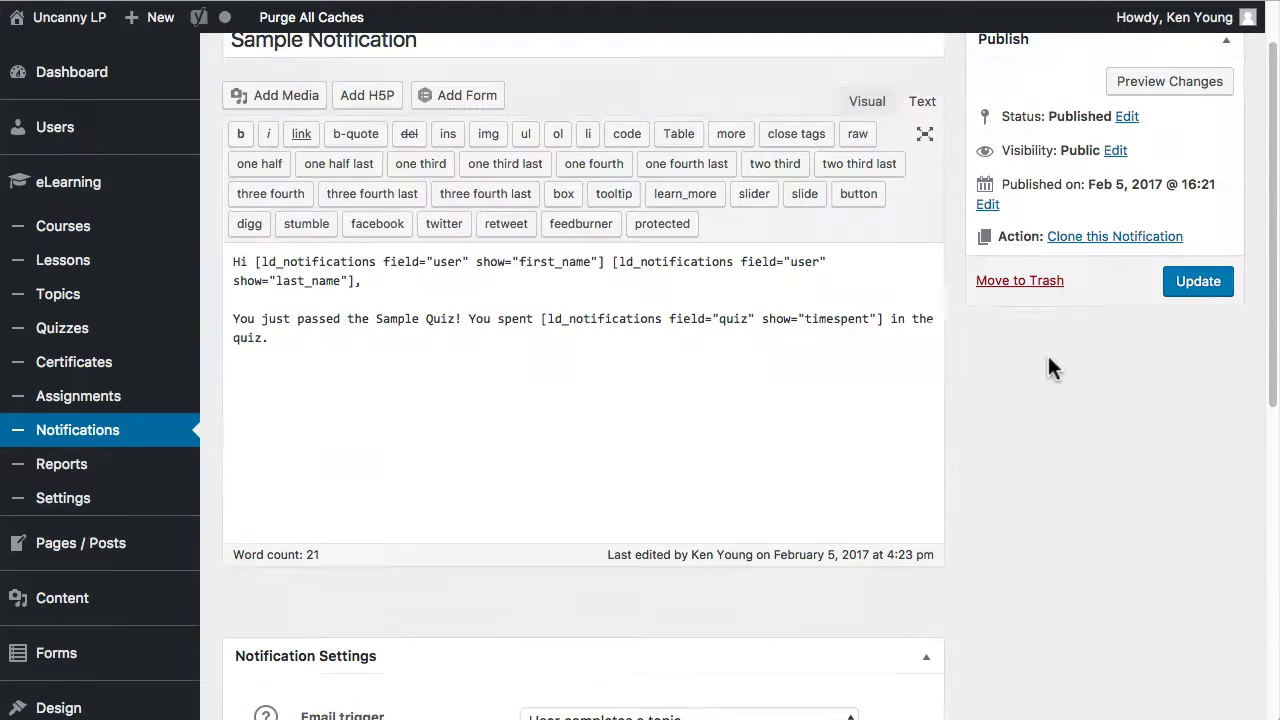